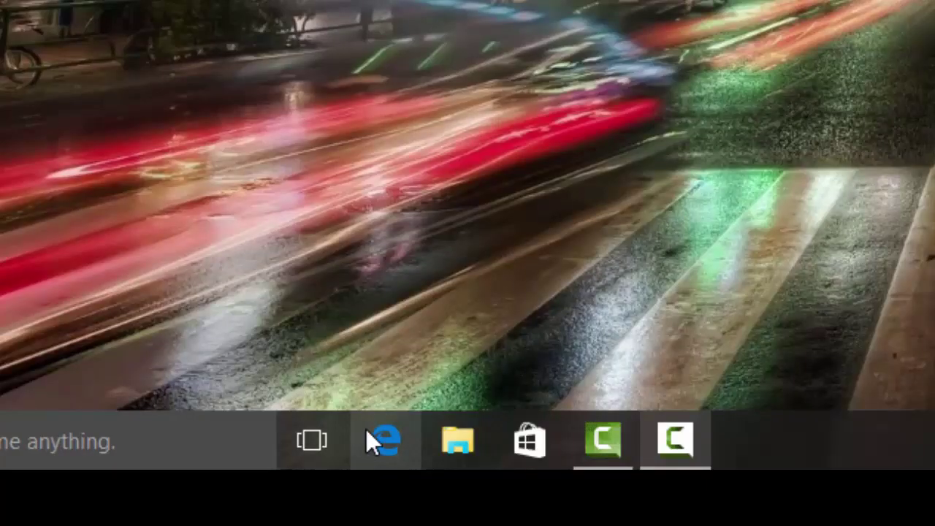
{"action": "left_click", "coordinate": [368, 431]}
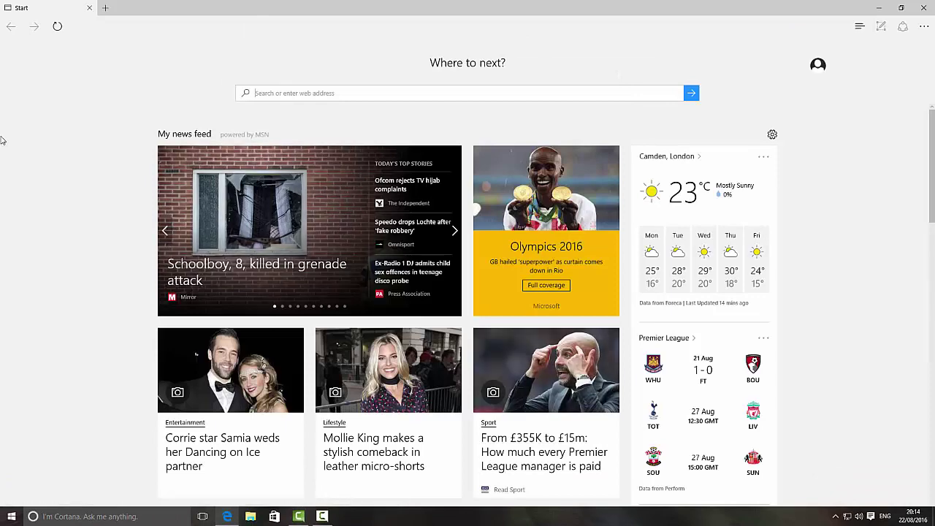
{"action": "left_click", "coordinate": [155, 27]}
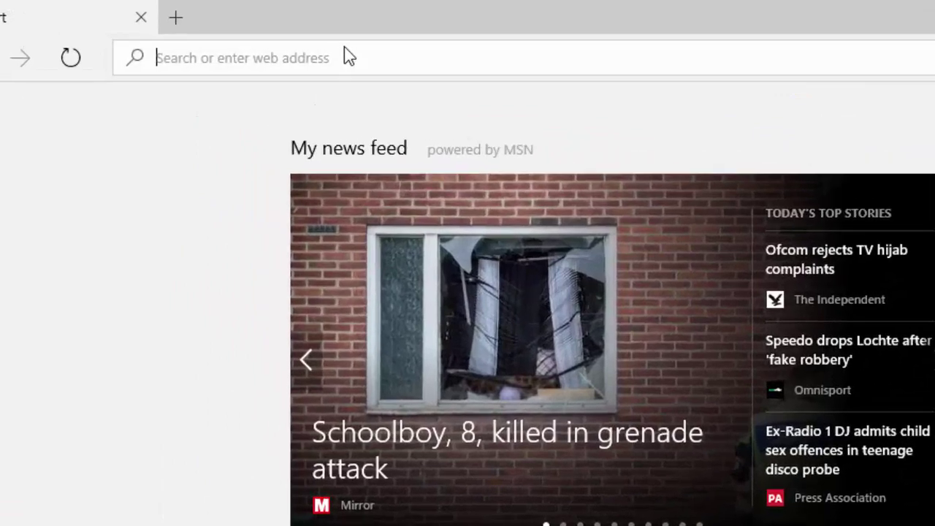
{"action": "type", "text": "http://thebeastkodi.com/wizard"}
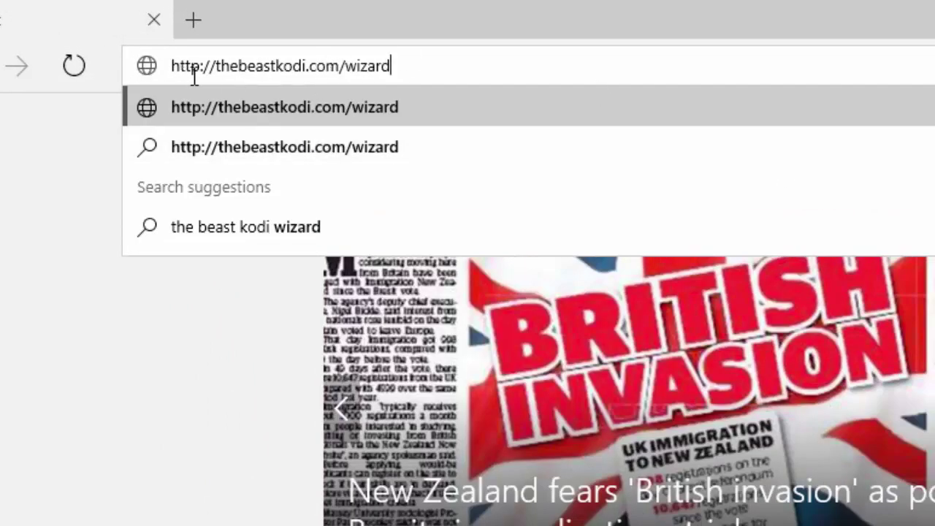
{"action": "left_click", "coordinate": [248, 105]}
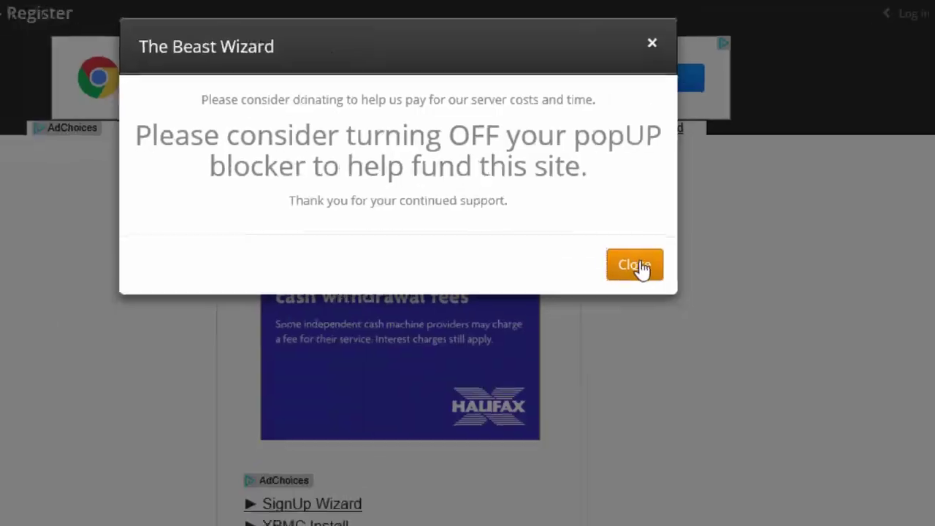
{"action": "left_click", "coordinate": [638, 267]}
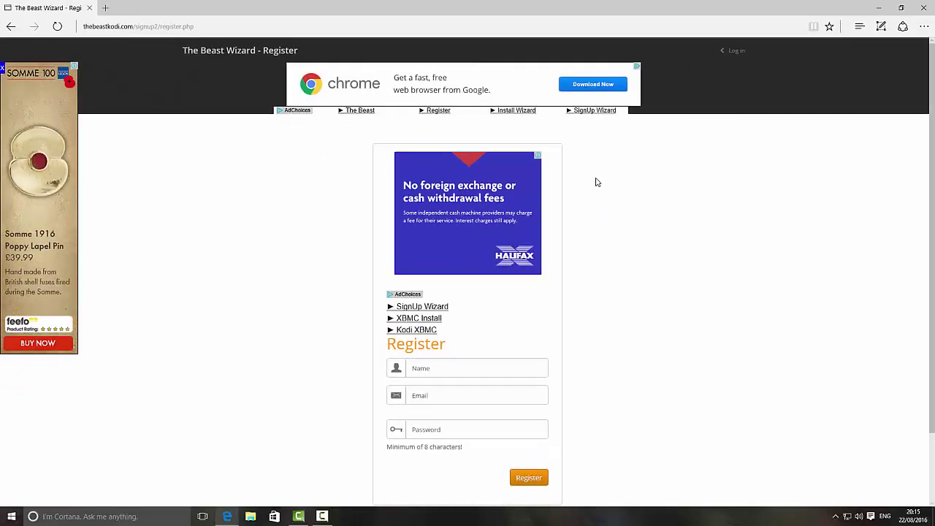
Register a Beast Wizard account with a name, e-mail and password, declining Edge's password save
{"action": "scroll", "coordinate": [596, 185], "scroll_direction": "down", "scroll_amount": 1}
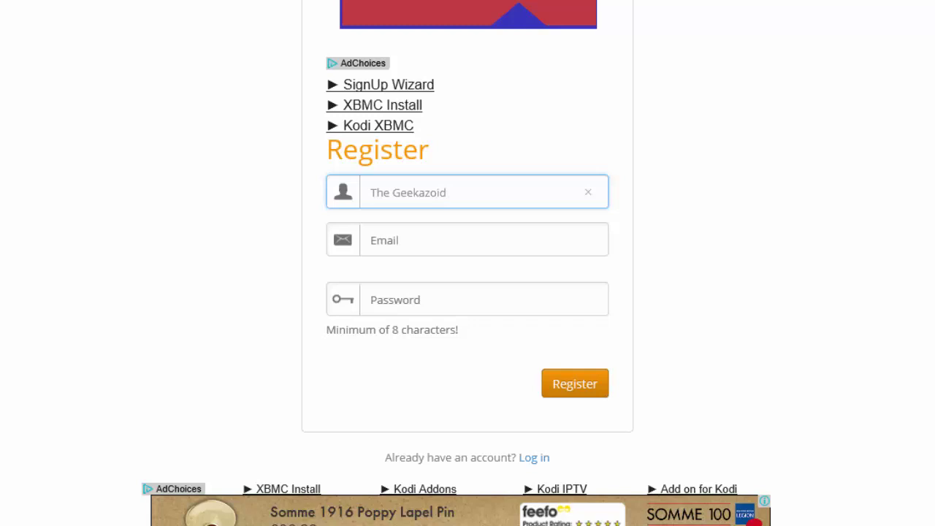
{"action": "left_click", "coordinate": [476, 225]}
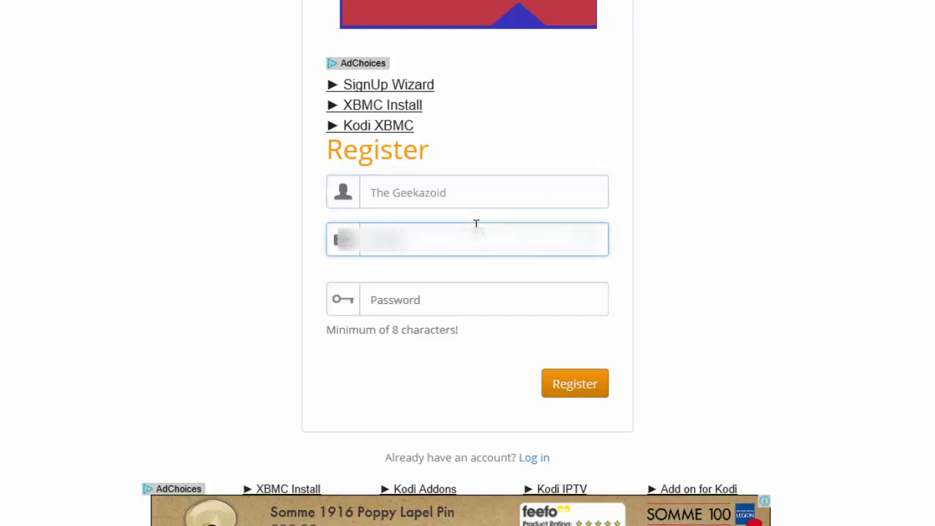
{"action": "type", "text": "@gma"}
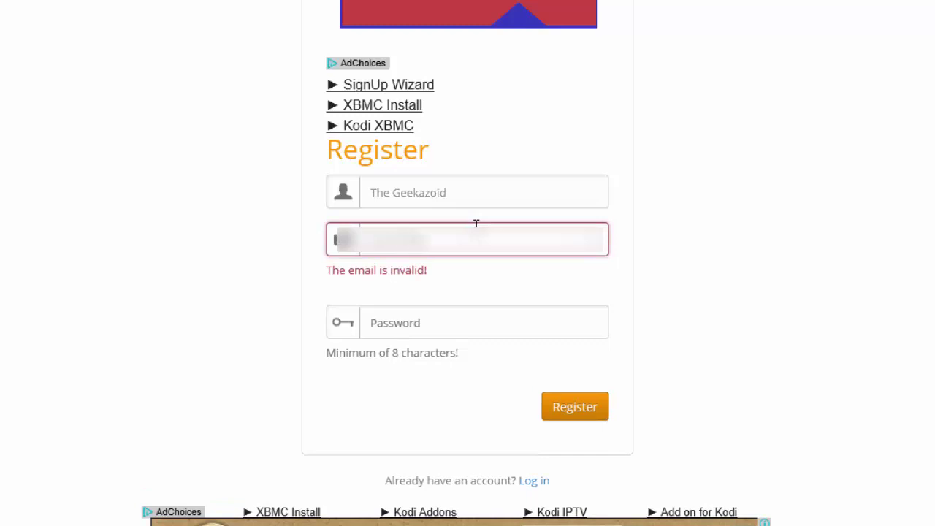
{"action": "type", "text": "il.com"}
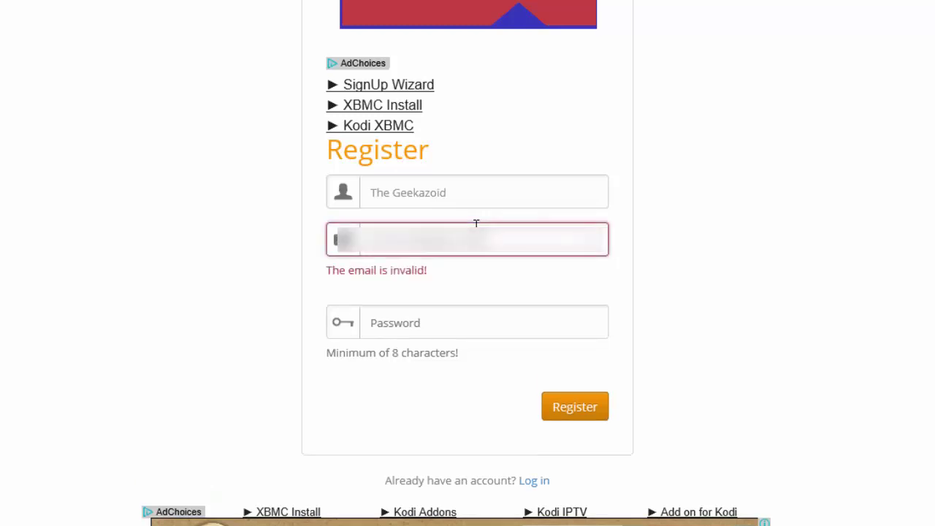
{"action": "left_click", "coordinate": [441, 322]}
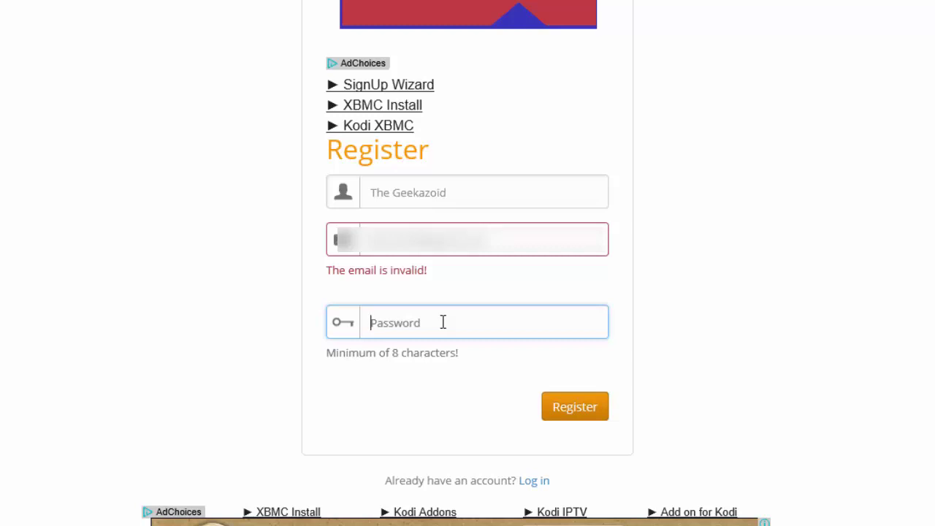
{"action": "type", "text": "•••"}
{"action": "key", "text": "shift+Tab"}
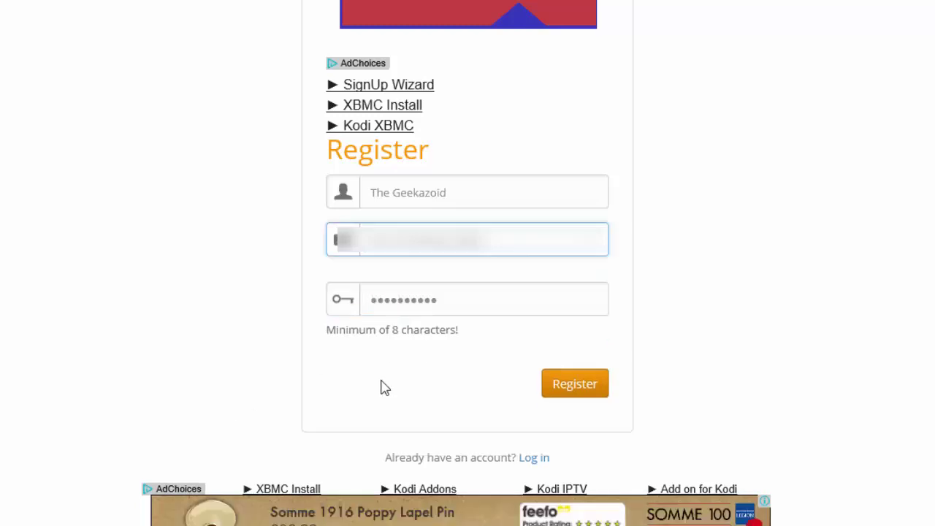
{"action": "left_click", "coordinate": [588, 382]}
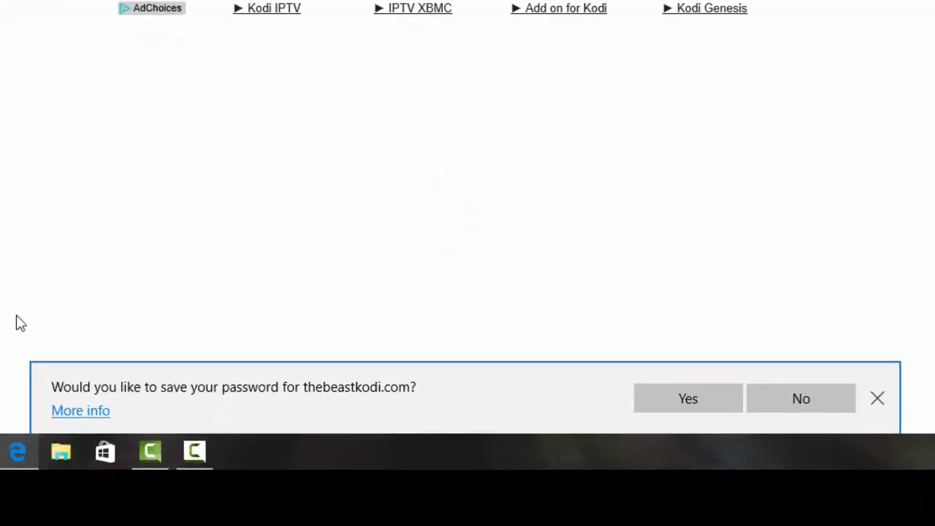
{"action": "left_click", "coordinate": [823, 400]}
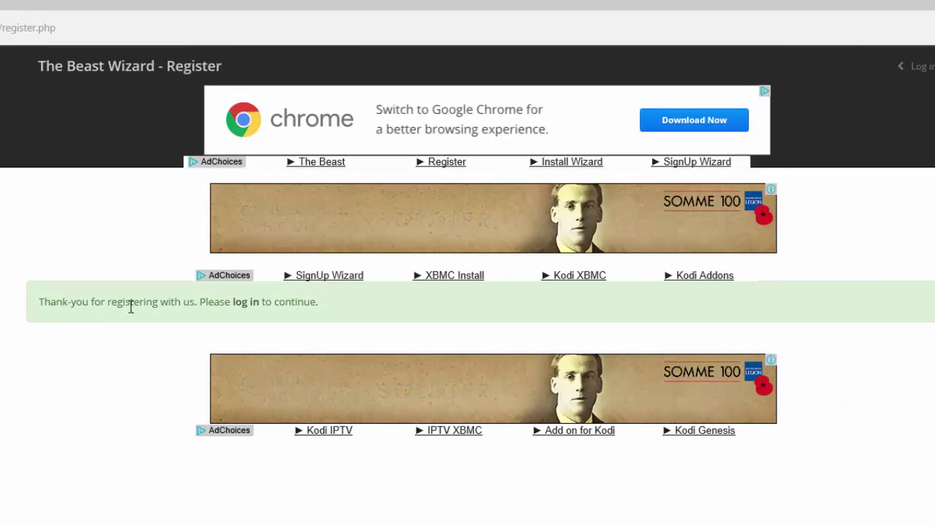
Log in to the new Beast Wizard account with its e-mail address and password
{"action": "left_click", "coordinate": [245, 301]}
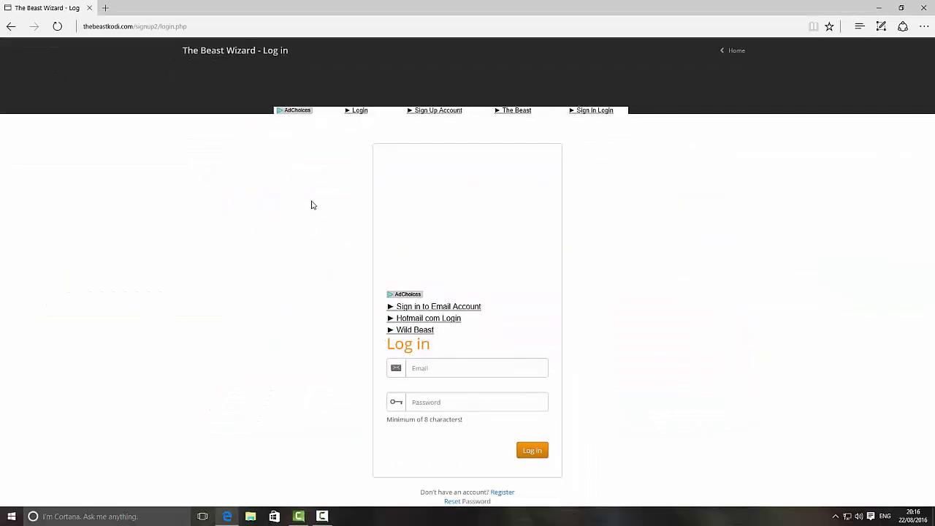
{"action": "left_click", "coordinate": [436, 370]}
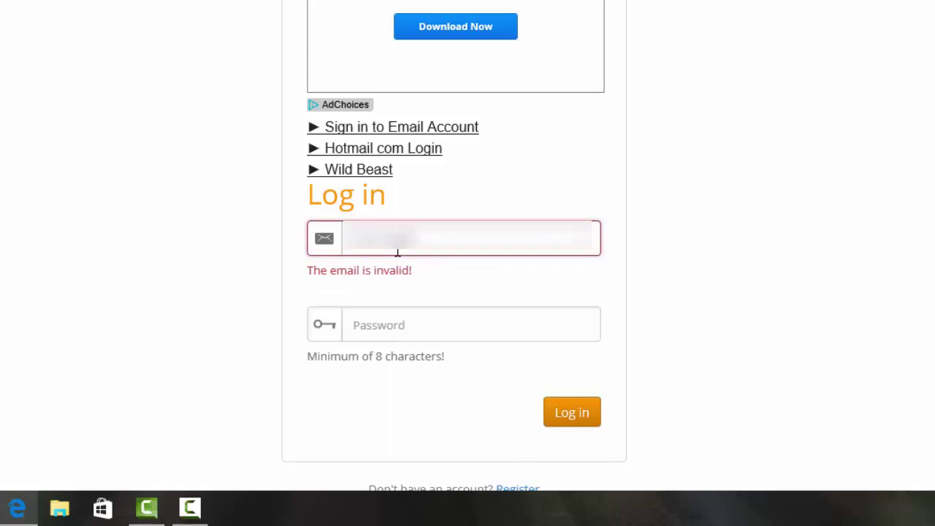
{"action": "type", "text": ".com"}
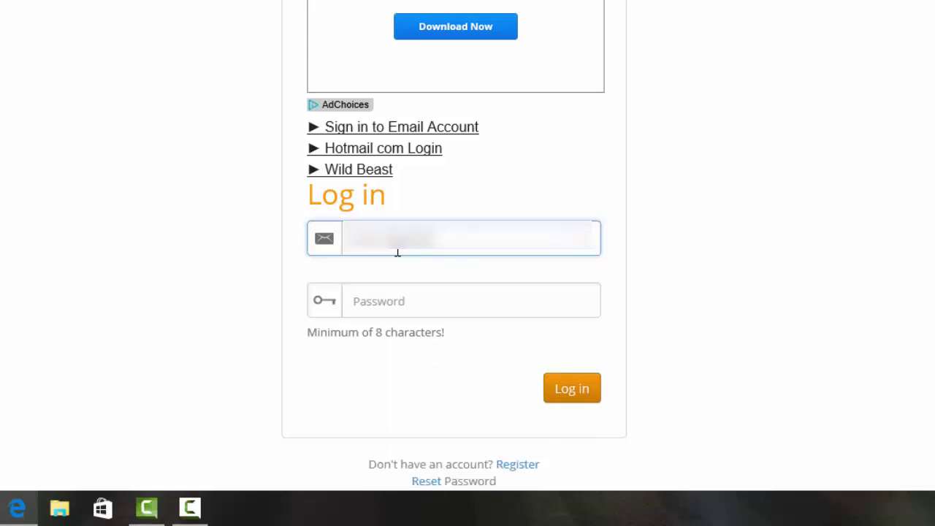
{"action": "type", "text": "m"}
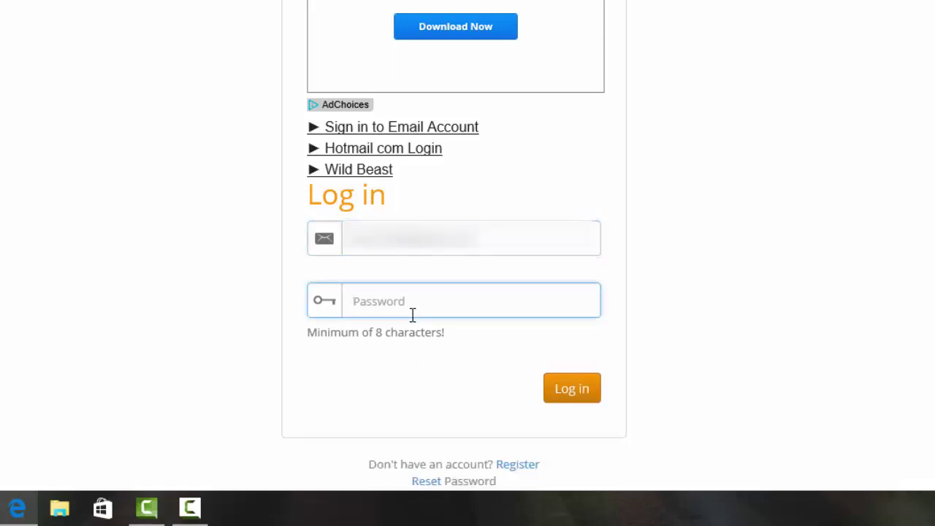
{"action": "type", "text": "p"}
{"action": "left_click", "coordinate": [571, 388]}
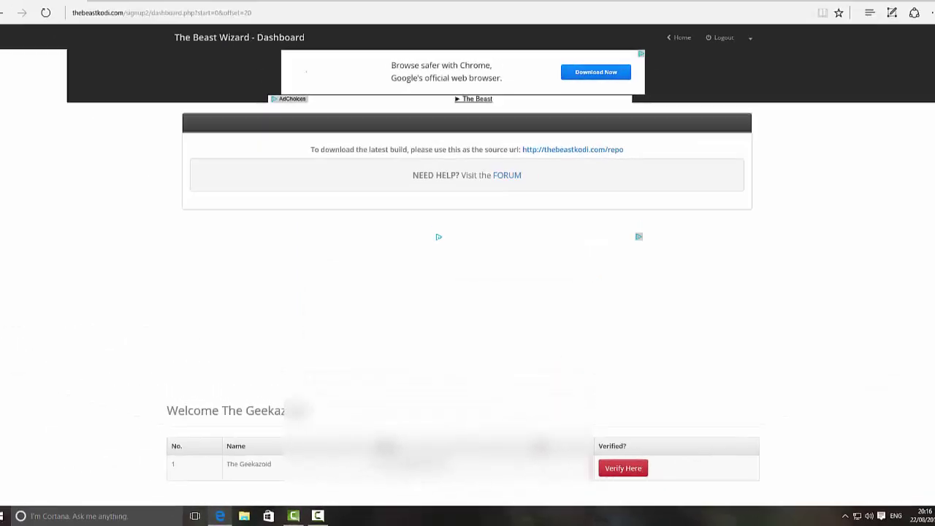
Use the red Verify Here button in the dashboard's Welcome table to verify the e-mail
{"action": "scroll", "coordinate": [160, 326], "scroll_direction": "down", "scroll_amount": 1}
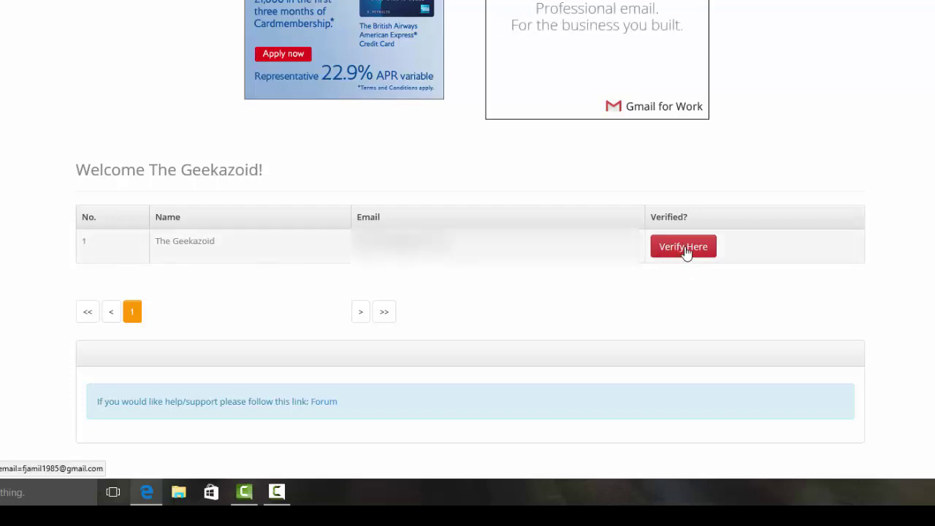
{"action": "left_click", "coordinate": [689, 250]}
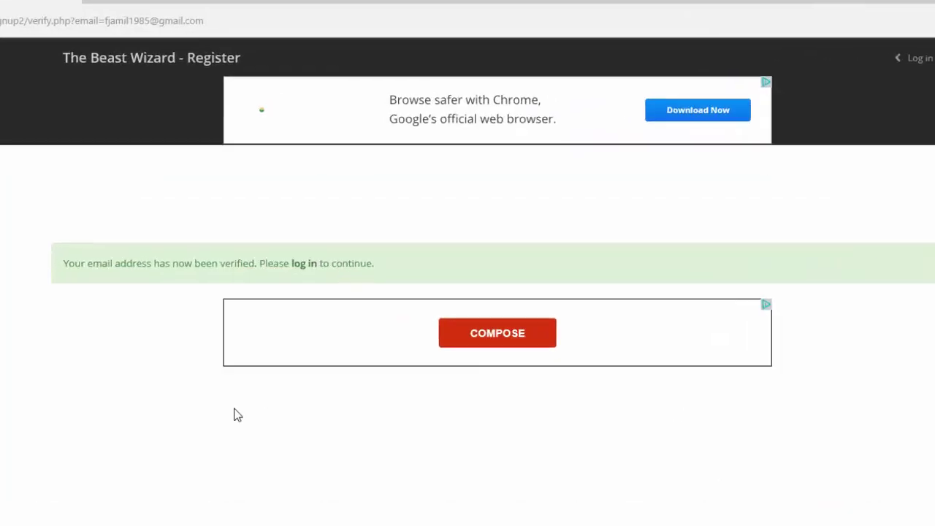
Log back in with the account e-mail and password so it shows Verified: Yes
{"action": "left_click", "coordinate": [300, 274]}
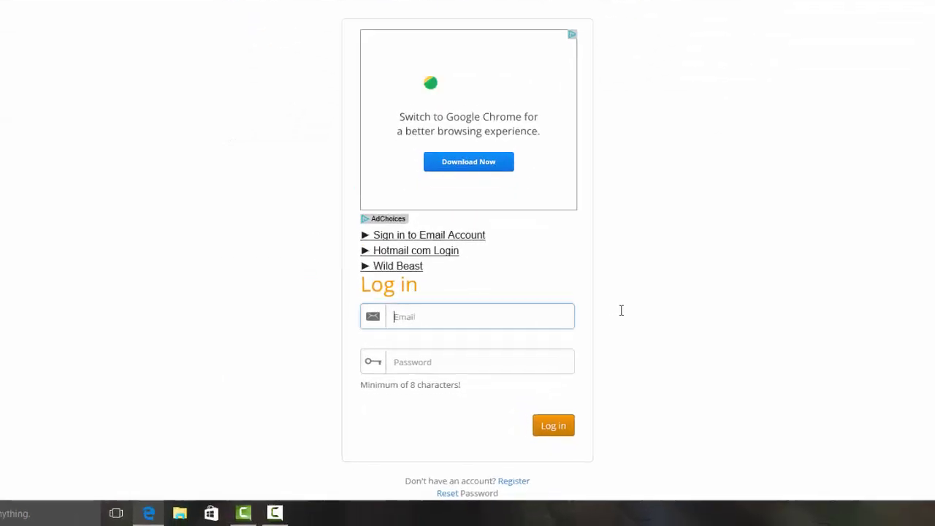
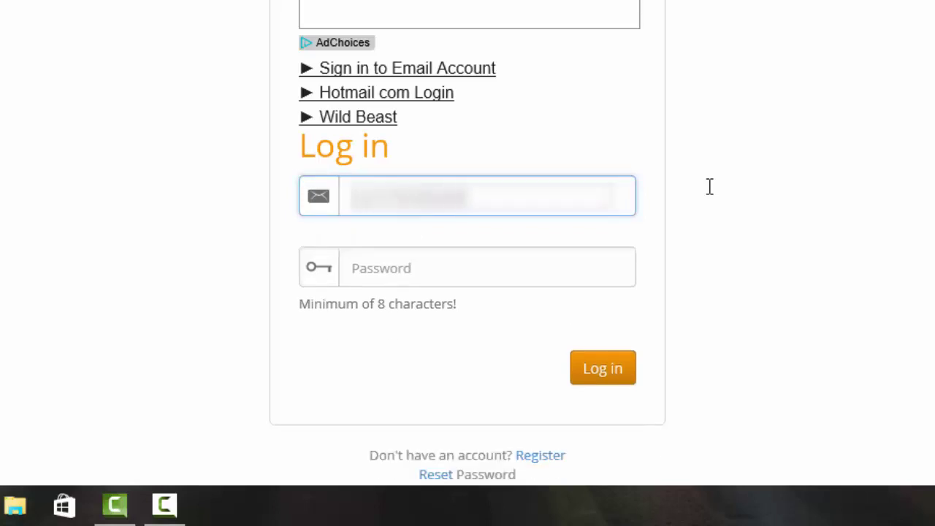
{"action": "left_click", "coordinate": [508, 260]}
{"action": "type", "text": "p"}
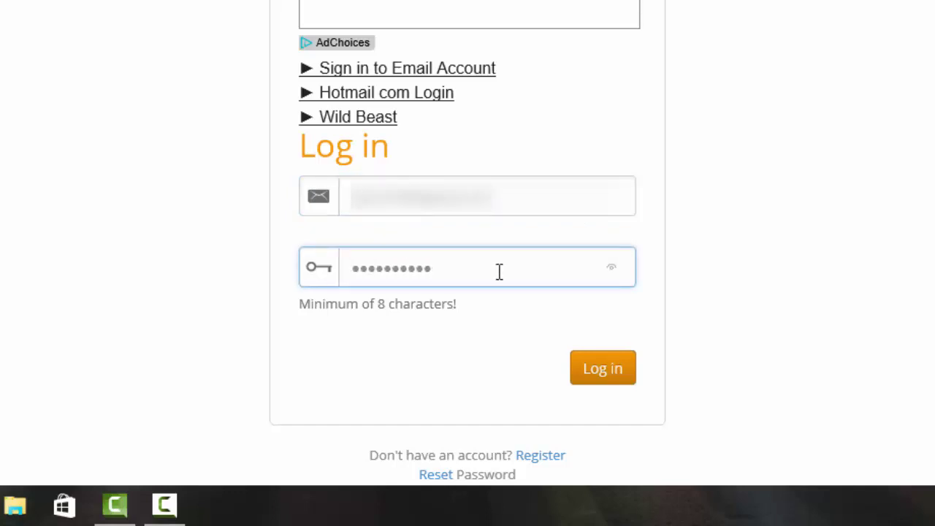
{"action": "left_click", "coordinate": [599, 368]}
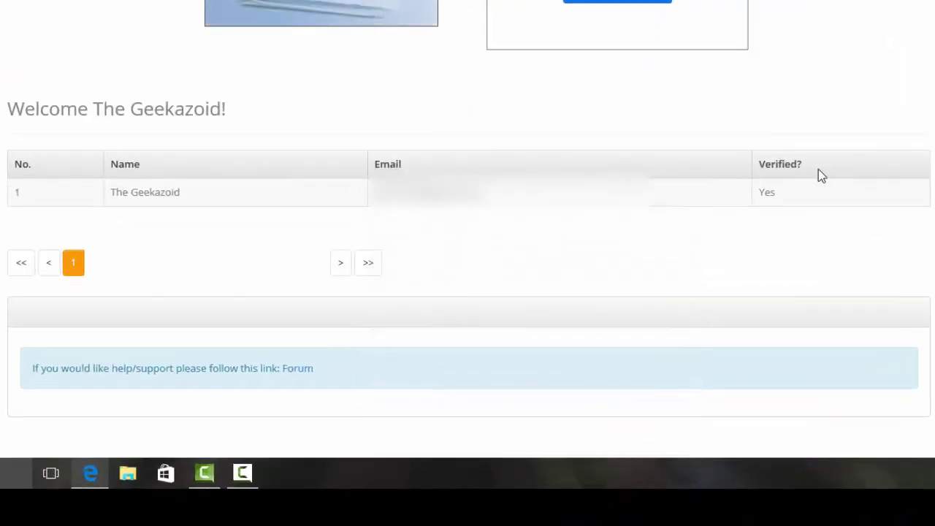
Check the Verified: Yes status, close Edge with all tabs, and relaunch Edge
{"action": "double_click", "coordinate": [765, 196]}
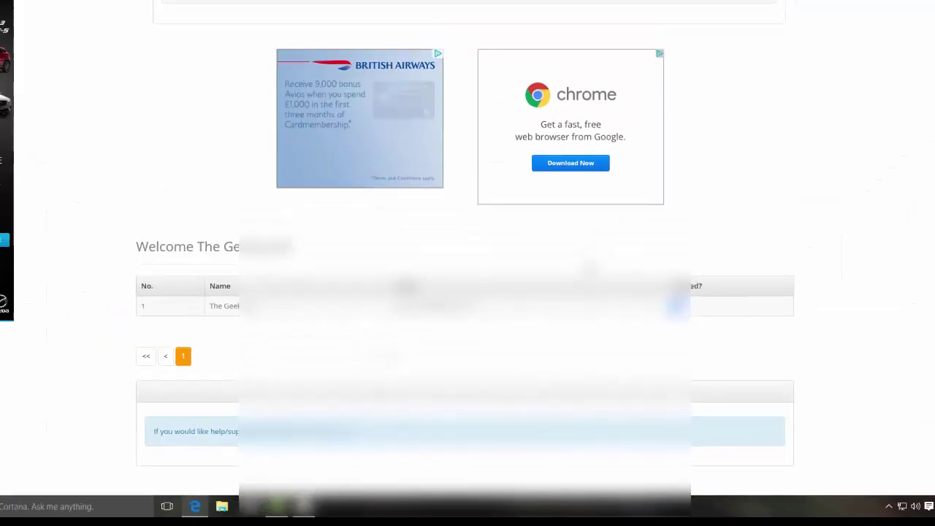
{"action": "scroll", "coordinate": [139, 115], "scroll_direction": "up", "scroll_amount": 3}
{"action": "scroll", "coordinate": [139, 116], "scroll_direction": "down", "scroll_amount": 2}
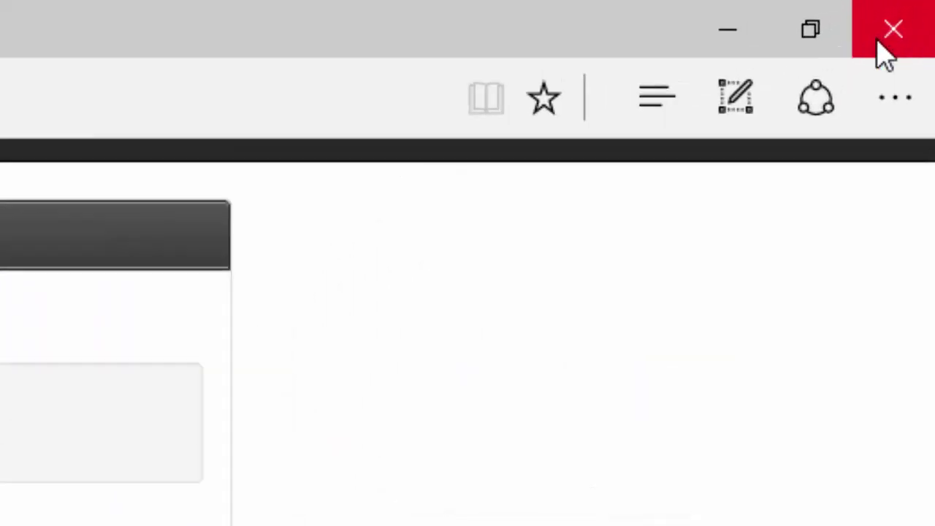
{"action": "left_click", "coordinate": [923, 9]}
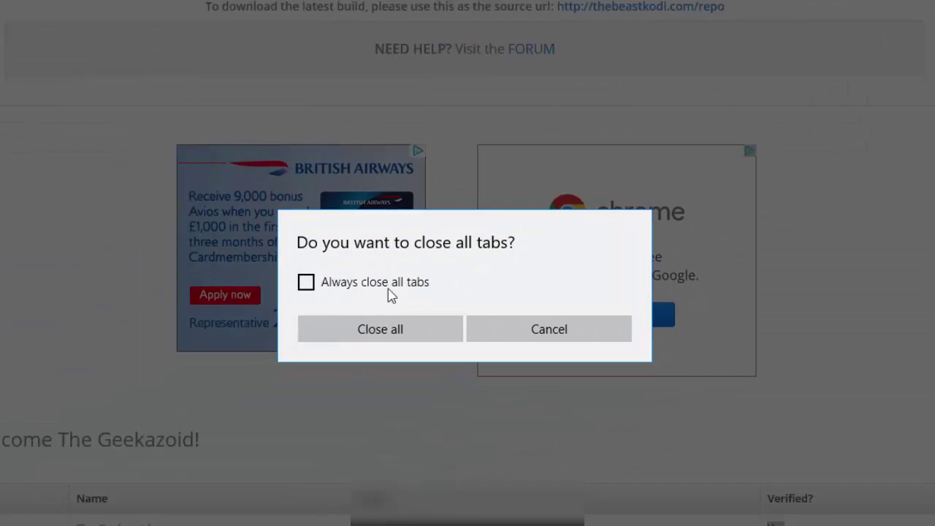
{"action": "left_click", "coordinate": [388, 342]}
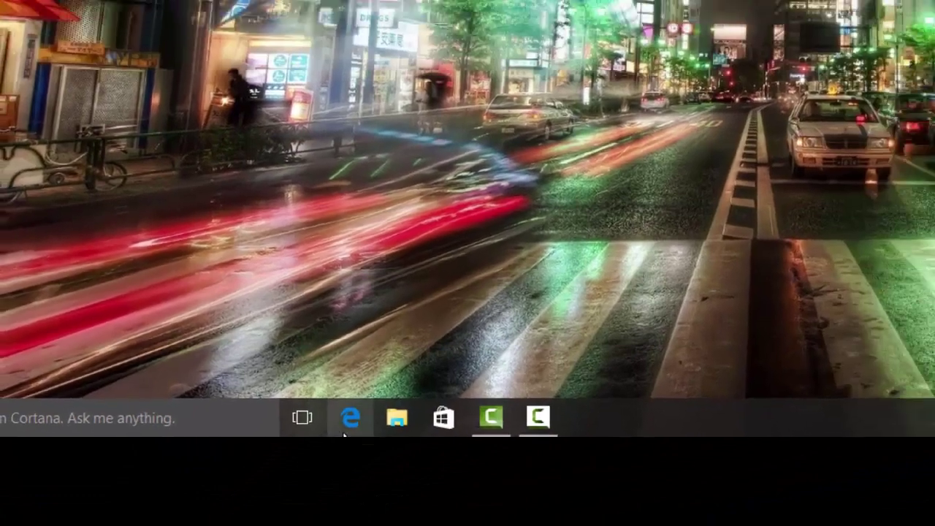
{"action": "left_click", "coordinate": [346, 430]}
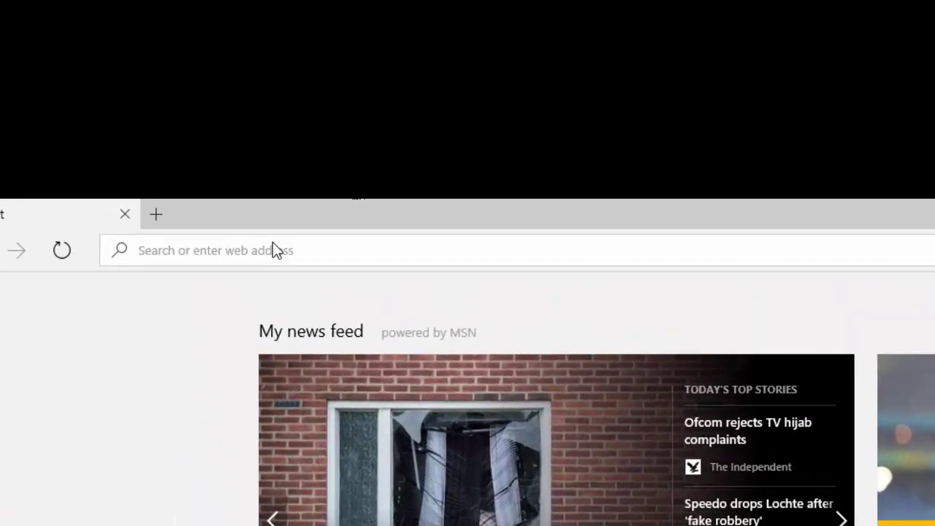
{"action": "type", "text": "www."}
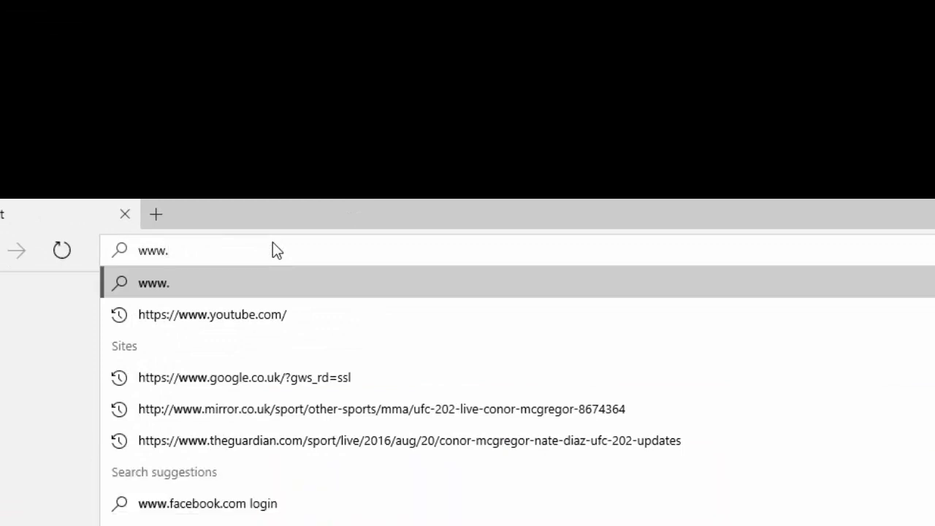
{"action": "type", "text": "goo"}
{"action": "key", "text": "Down"}
{"action": "type", "text": "gle.co.uk"}
{"action": "key", "text": "Return"}
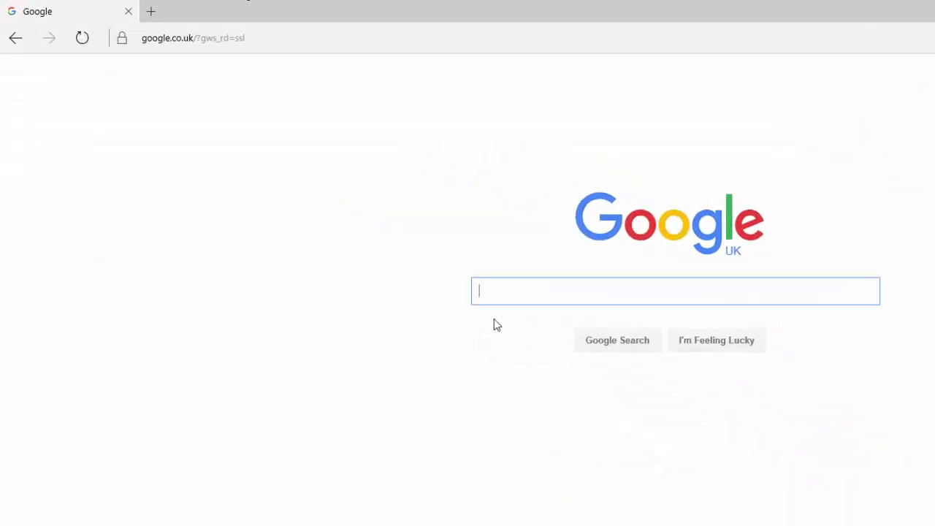
{"action": "type", "text": "kodi"}
{"action": "key", "text": "Return"}
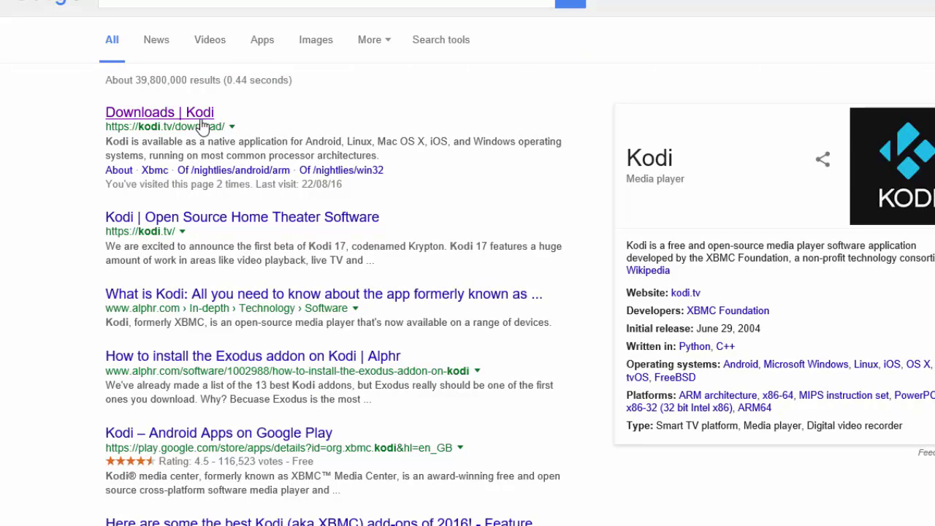
Download the Kodi v16.1 Jarvis Windows installer from kodi.tv and run it
{"action": "left_click", "coordinate": [199, 118]}
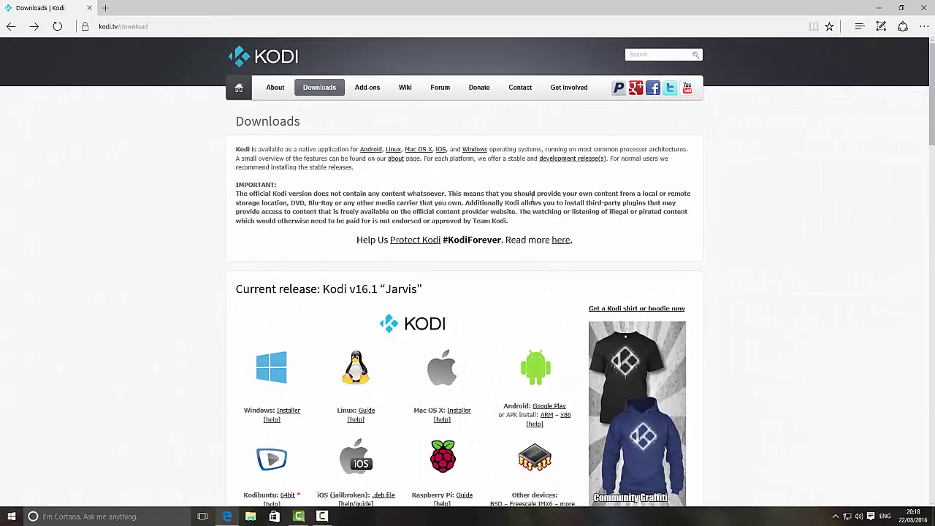
{"action": "scroll", "coordinate": [533, 197], "scroll_direction": "down", "scroll_amount": 3}
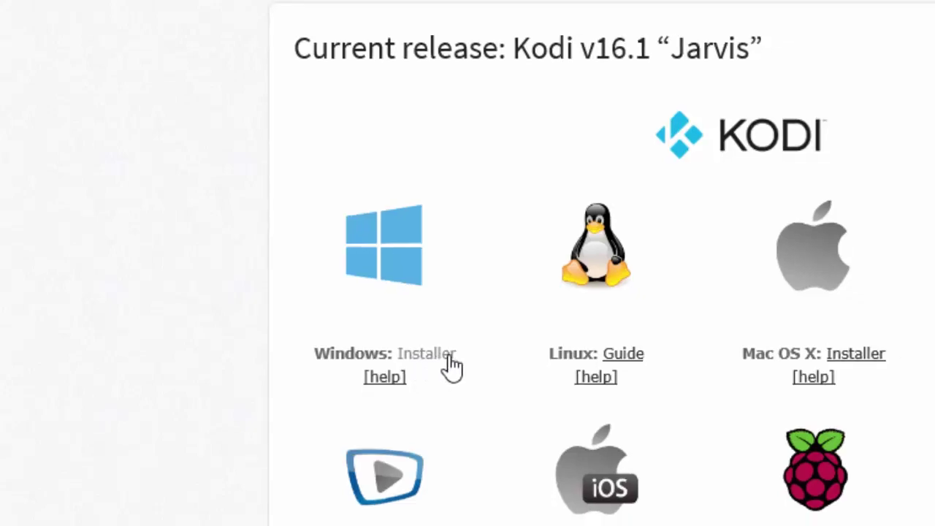
{"action": "left_click", "coordinate": [453, 360]}
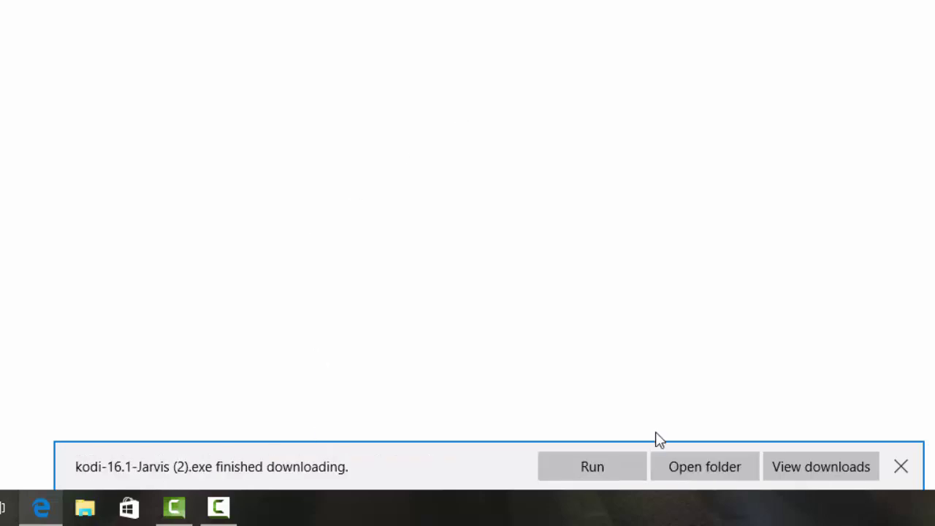
{"action": "left_click", "coordinate": [568, 477]}
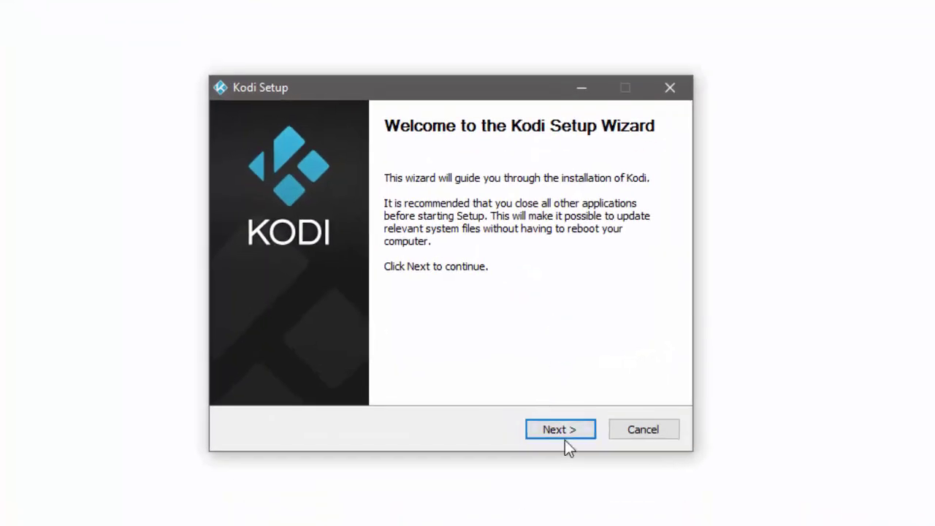
Install Kodi with Full components into the default Program Files (x86)\Kodi folder
{"action": "left_click", "coordinate": [572, 433]}
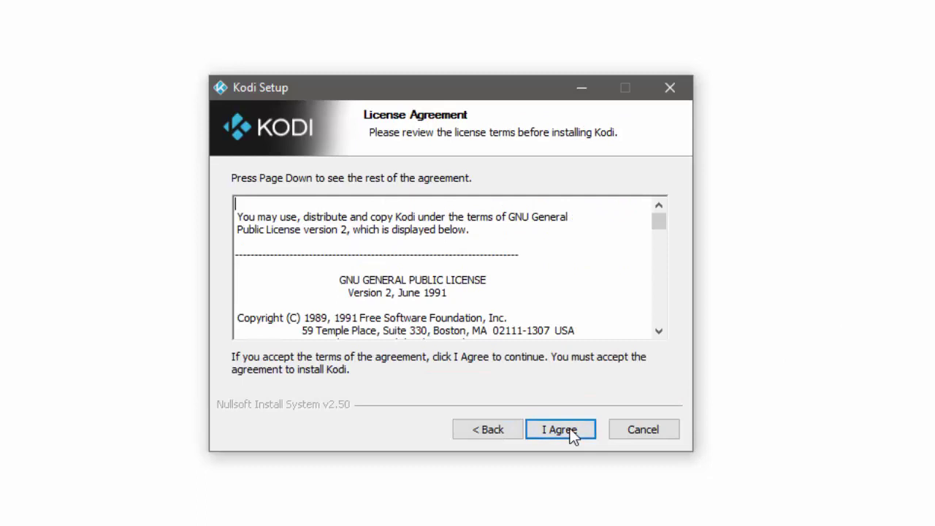
{"action": "left_click", "coordinate": [574, 436]}
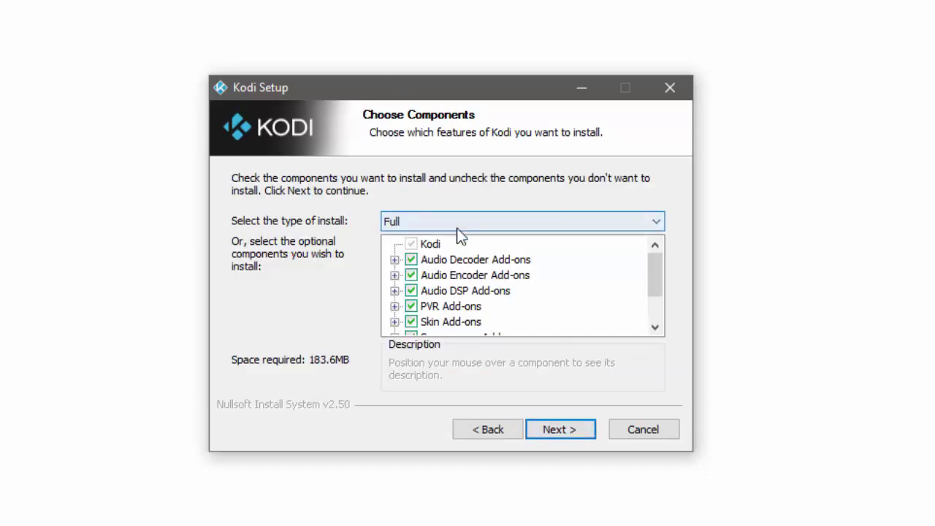
{"action": "left_click", "coordinate": [572, 435]}
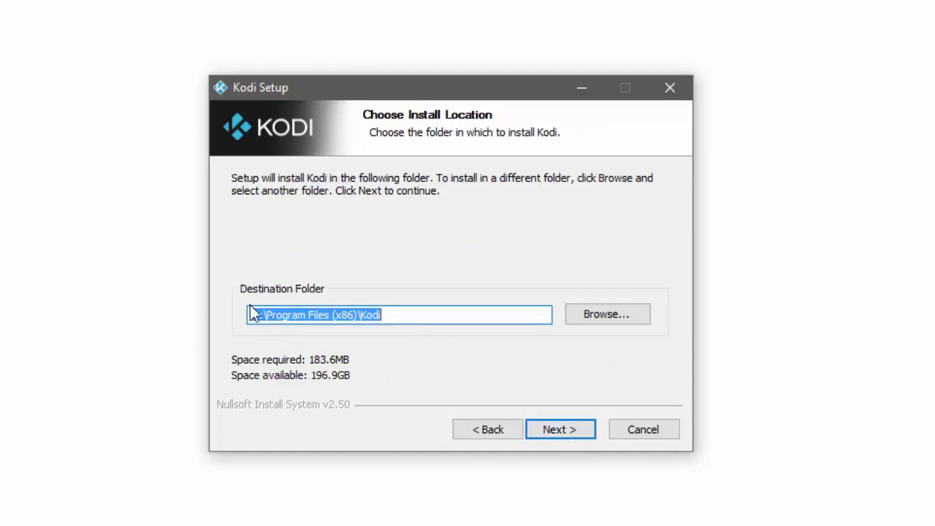
{"action": "left_click", "coordinate": [550, 430]}
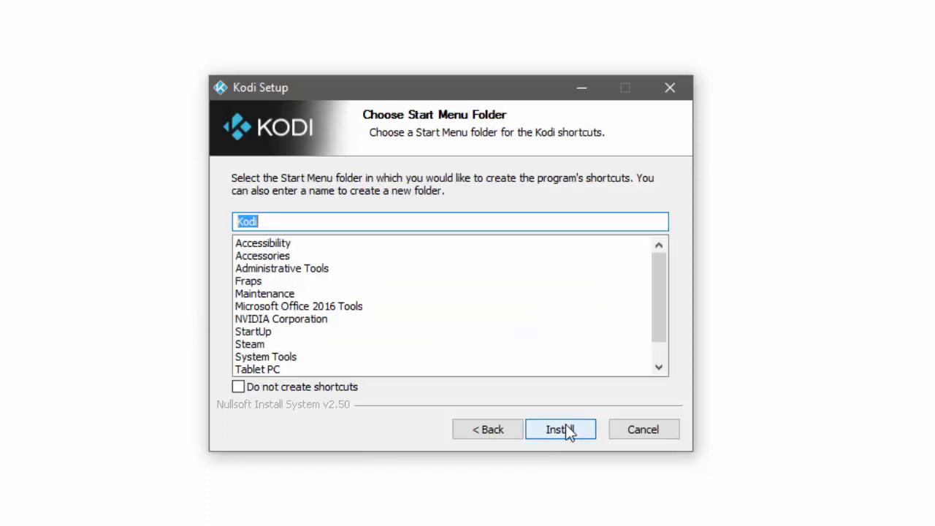
{"action": "left_click", "coordinate": [570, 430]}
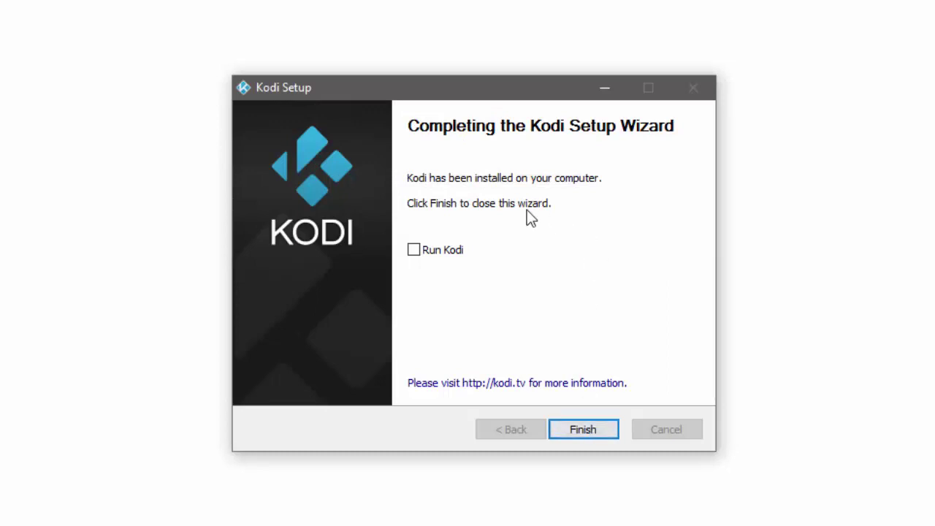
{"action": "left_click", "coordinate": [583, 430]}
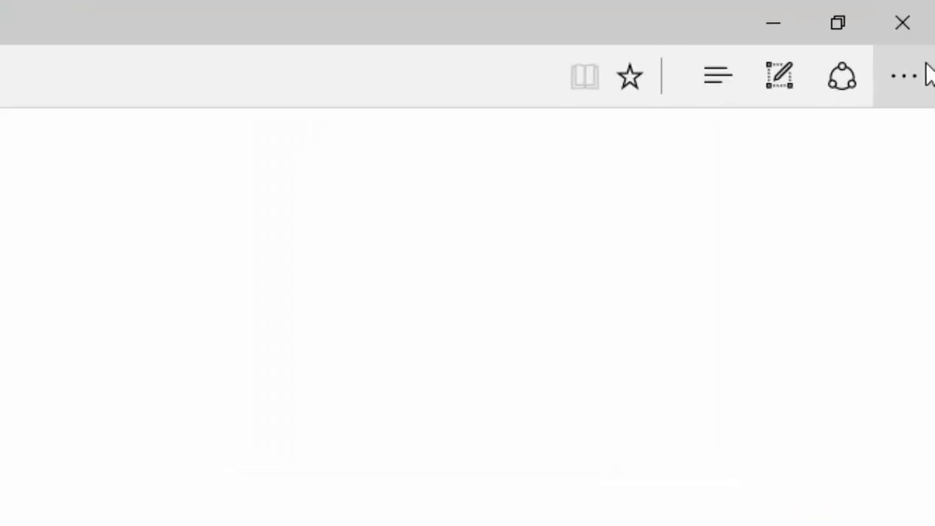
Close Microsoft Edge along with all of its open tabs
{"action": "left_click", "coordinate": [923, 23]}
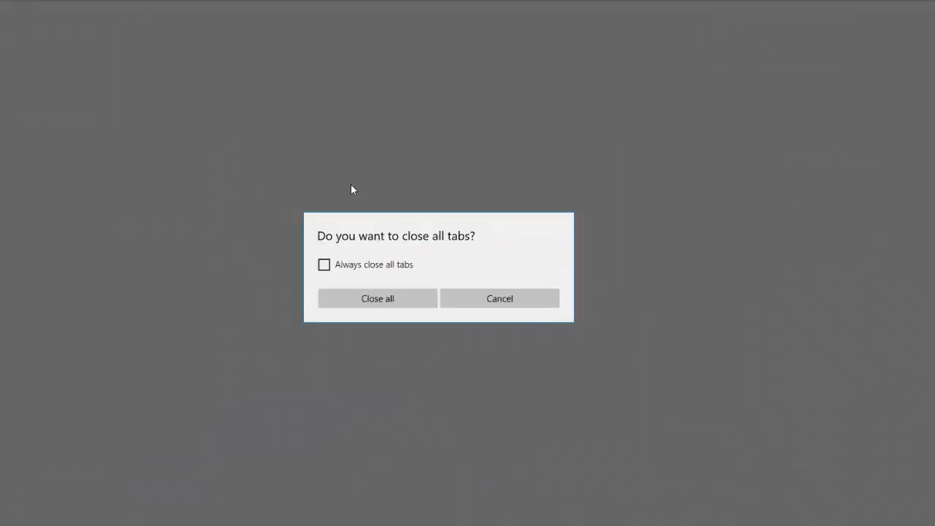
{"action": "left_click", "coordinate": [389, 300]}
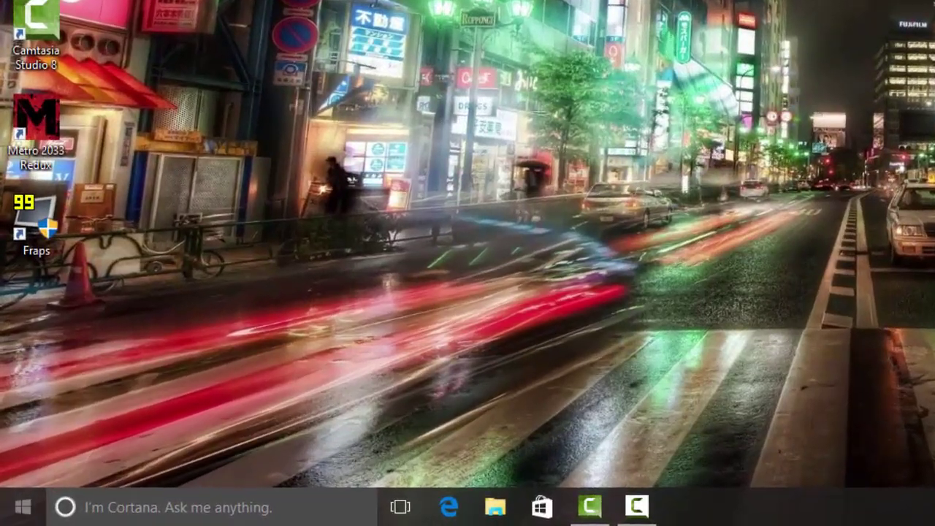
Expand the Kodi folder in the Start menu's All apps list
{"action": "left_click", "coordinate": [22, 507]}
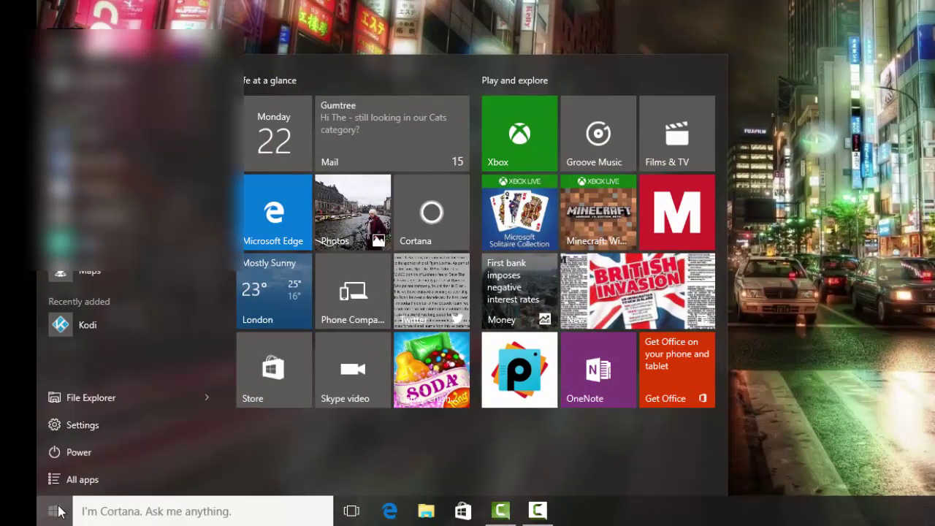
{"action": "left_click", "coordinate": [139, 479]}
{"action": "scroll", "coordinate": [162, 331], "scroll_direction": "down", "scroll_amount": 3}
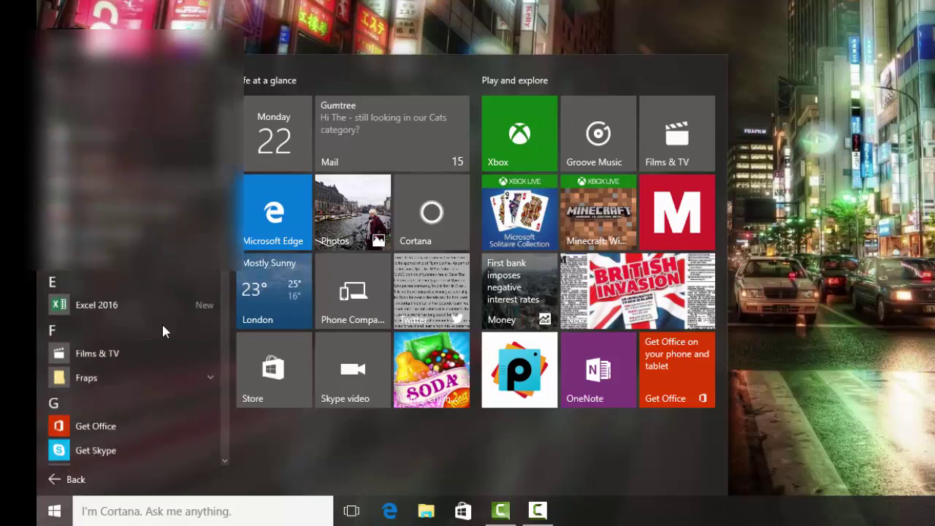
{"action": "scroll", "coordinate": [162, 331], "scroll_direction": "down", "scroll_amount": 2}
{"action": "scroll", "coordinate": [162, 330], "scroll_direction": "down", "scroll_amount": 3}
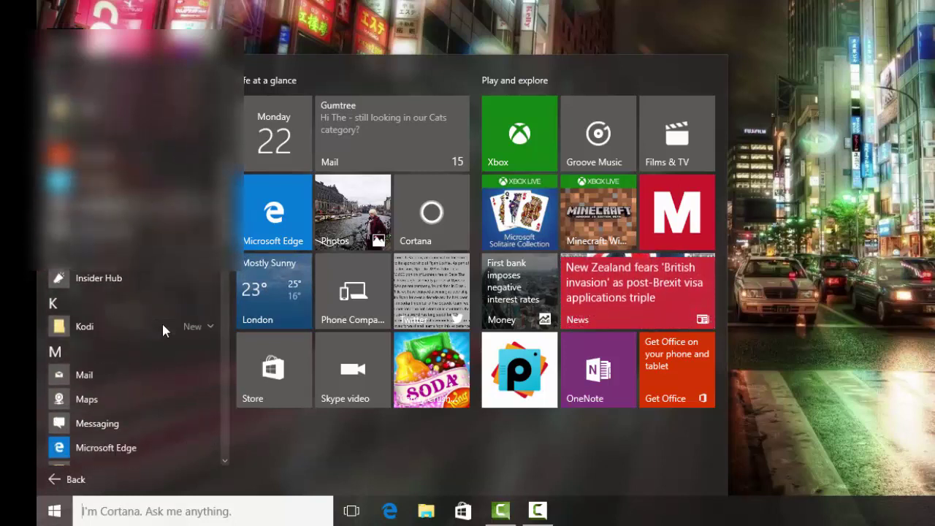
{"action": "left_click", "coordinate": [106, 327]}
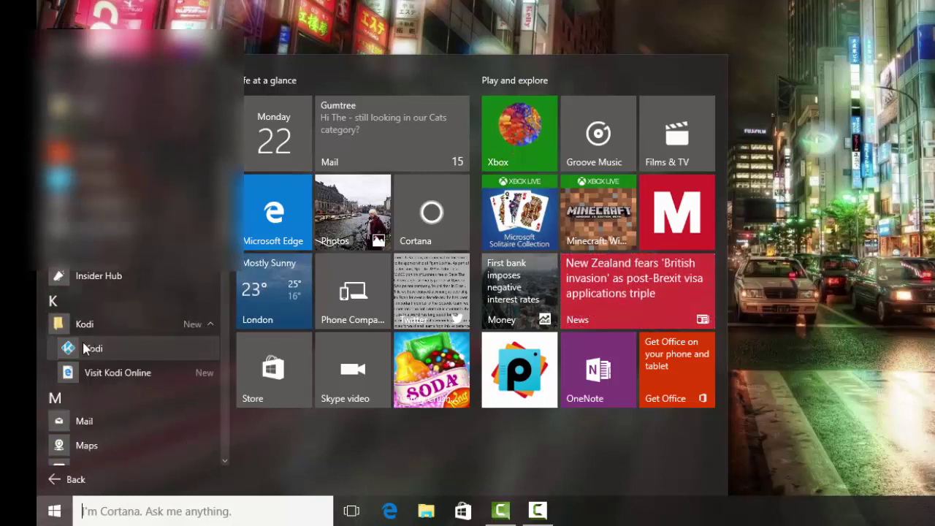
Create a Kodi desktop shortcut below Fraps in the left column and launch Kodi from it
{"action": "left_click_drag", "start_coordinate": [78, 356], "coordinate": [643, 2]}
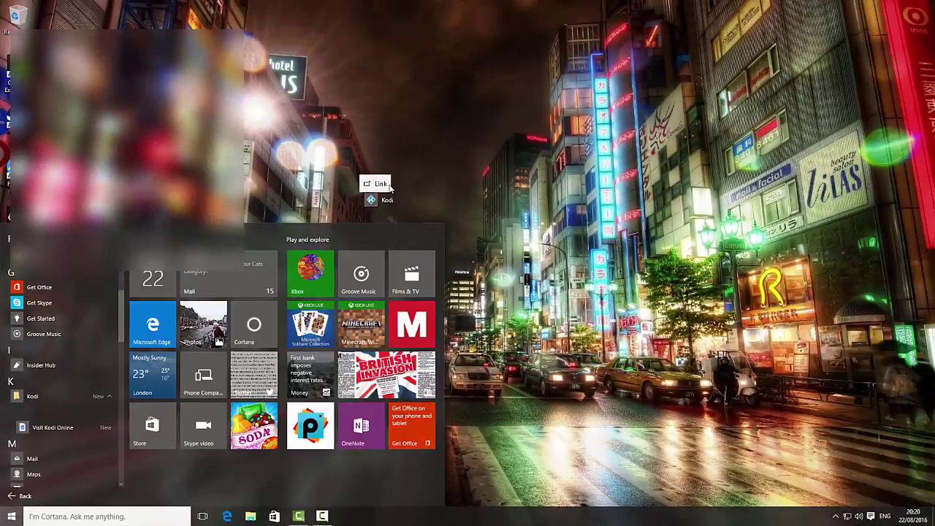
{"action": "left_click_drag", "start_coordinate": [390, 187], "coordinate": [417, 141]}
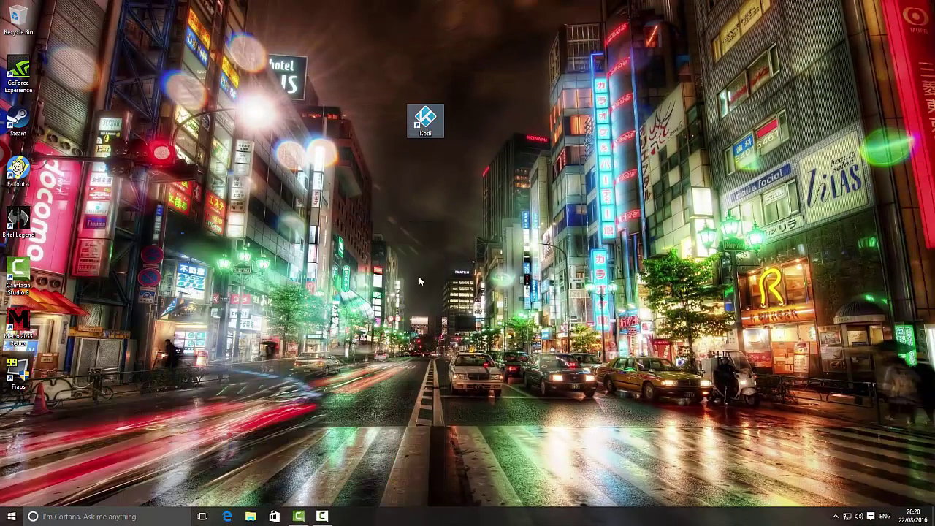
{"action": "left_click_drag", "start_coordinate": [436, 124], "coordinate": [43, 428]}
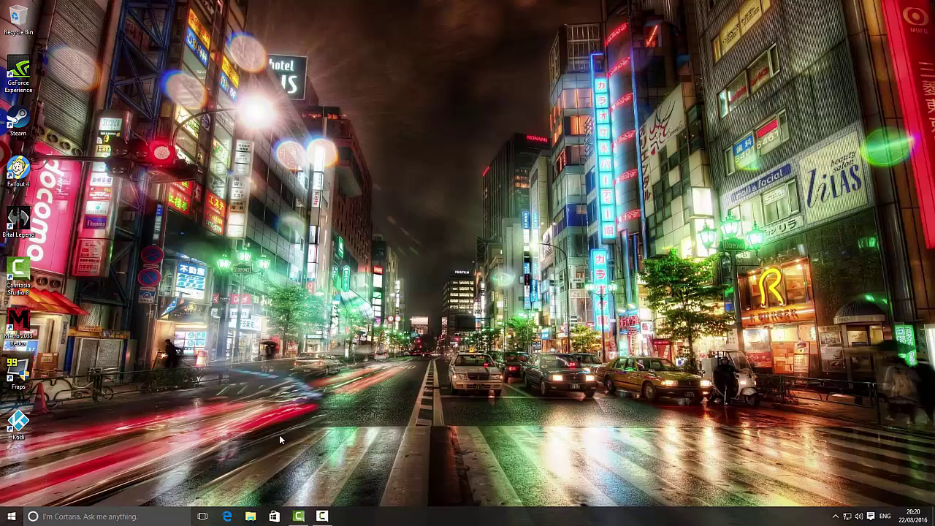
{"action": "double_click", "coordinate": [28, 418]}
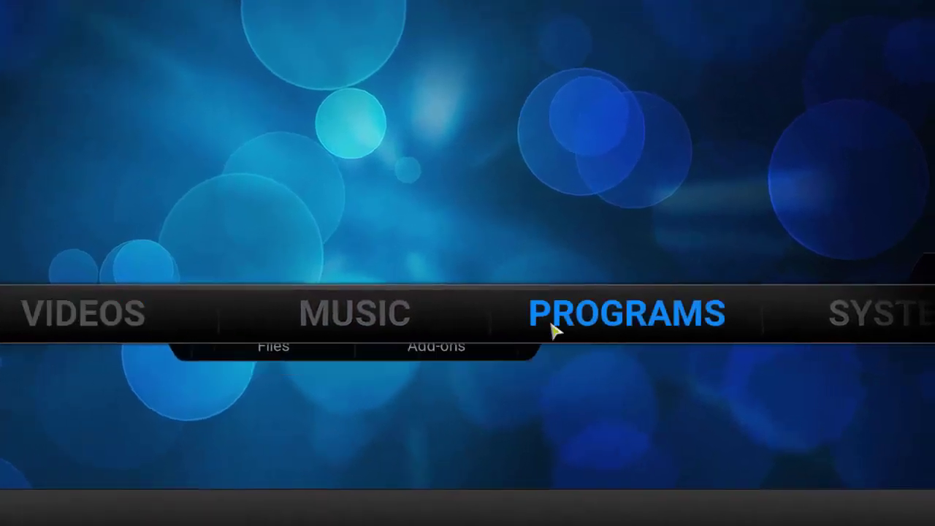
Open Kodi's File manager from the SYSTEM home menu
{"action": "mouse_move", "coordinate": [933, 340]}
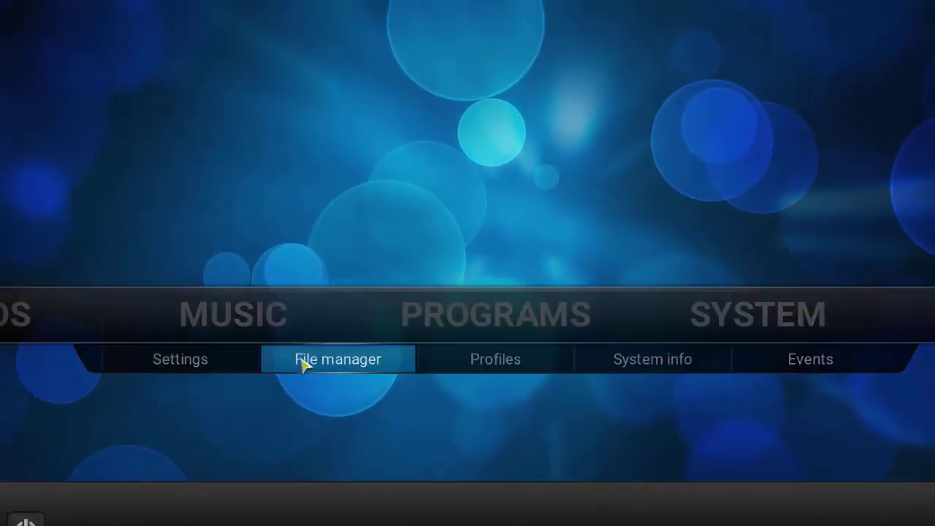
{"action": "left_click", "coordinate": [300, 358]}
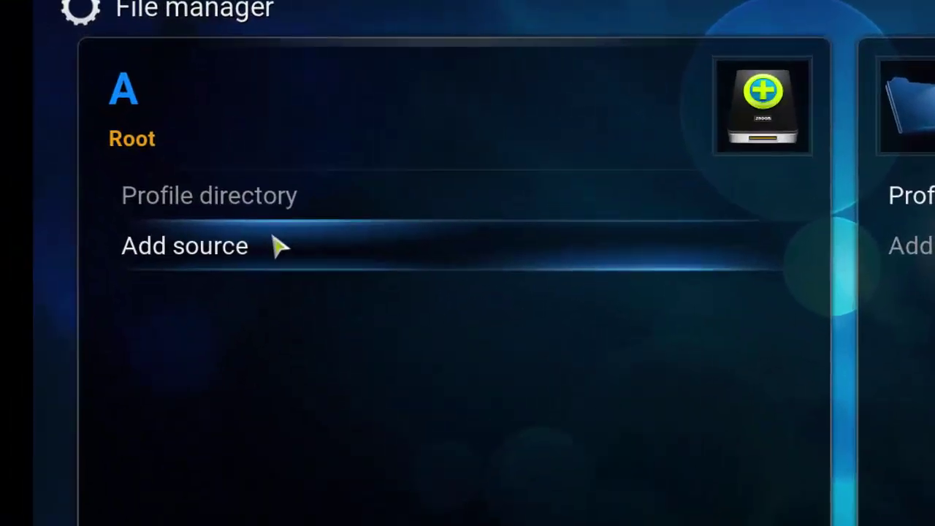
{"action": "left_click", "coordinate": [178, 180]}
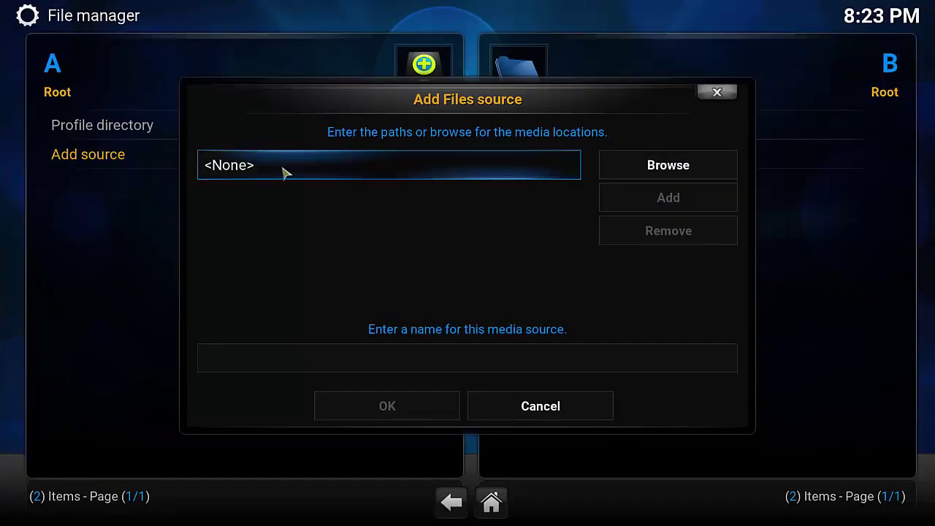
{"action": "left_click", "coordinate": [285, 172]}
{"action": "type", "text": "http://thebeastkodi.com/repo"}
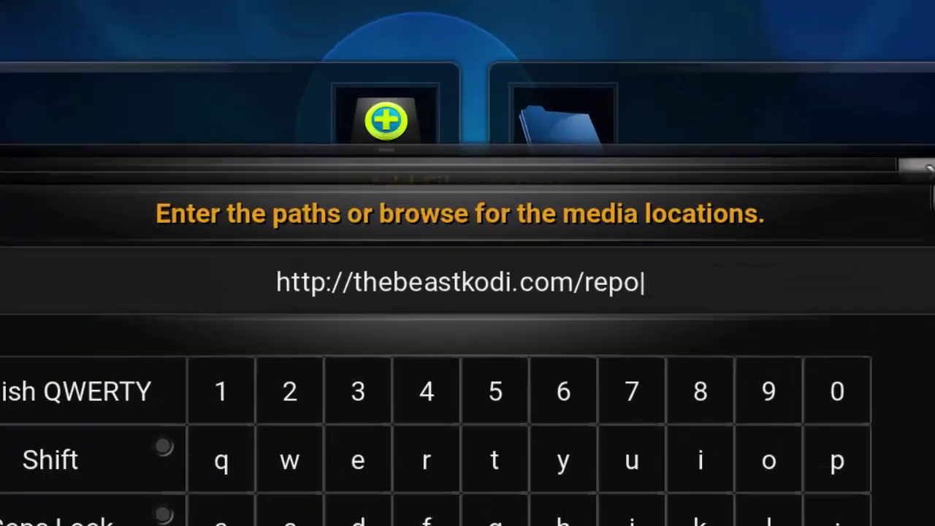
{"action": "type", "text": "/"}
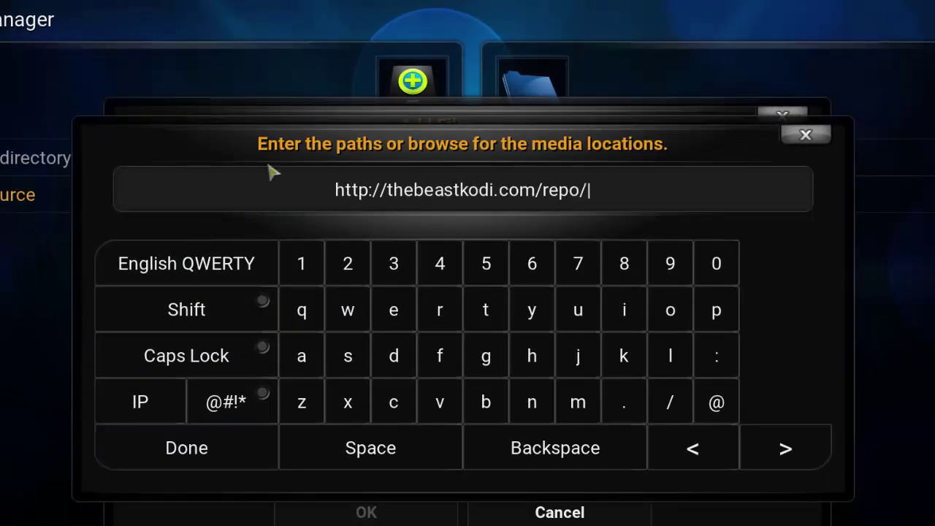
{"action": "left_click", "coordinate": [203, 458]}
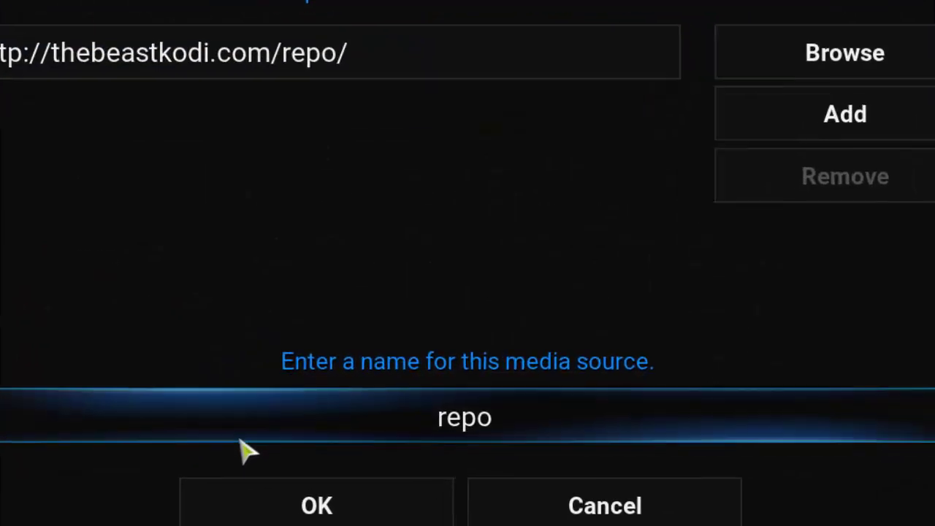
Name the source Beast, save it, and check its repo listing before returning to Root
{"action": "left_click", "coordinate": [453, 437]}
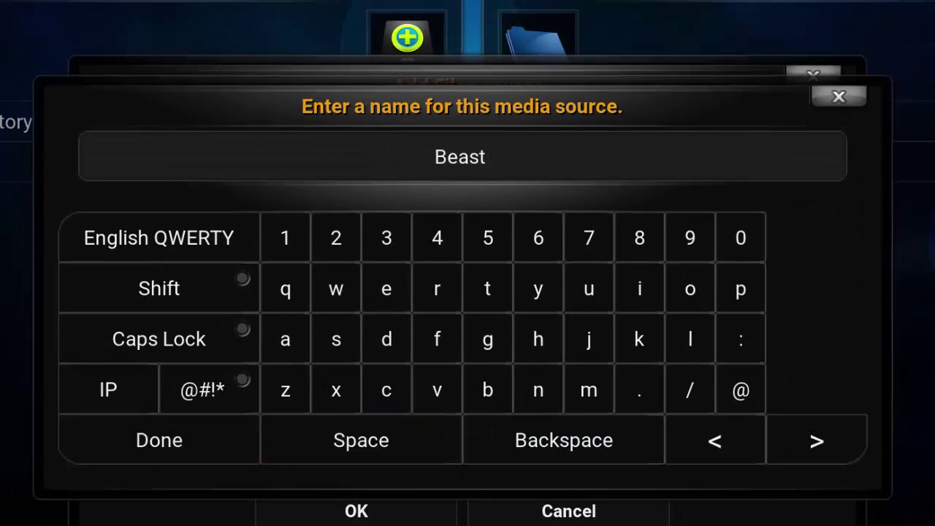
{"action": "left_click", "coordinate": [73, 455]}
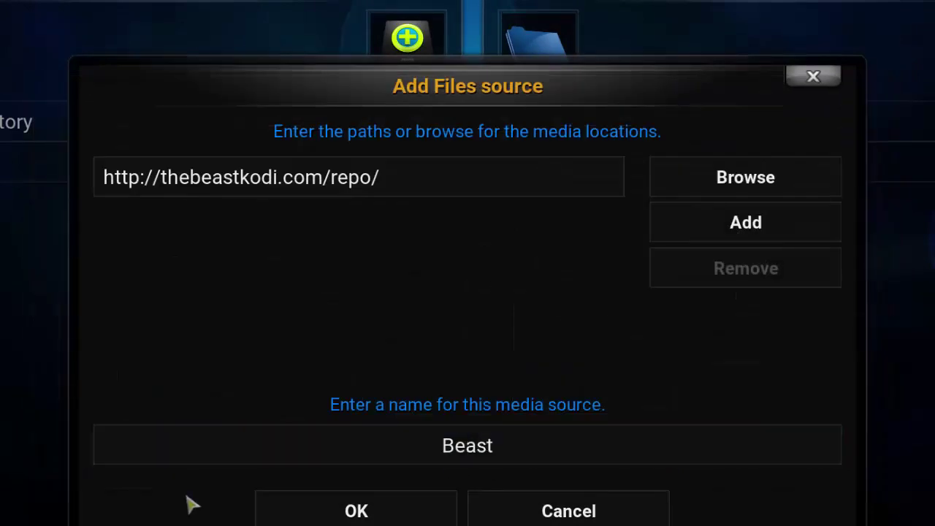
{"action": "left_click", "coordinate": [297, 511]}
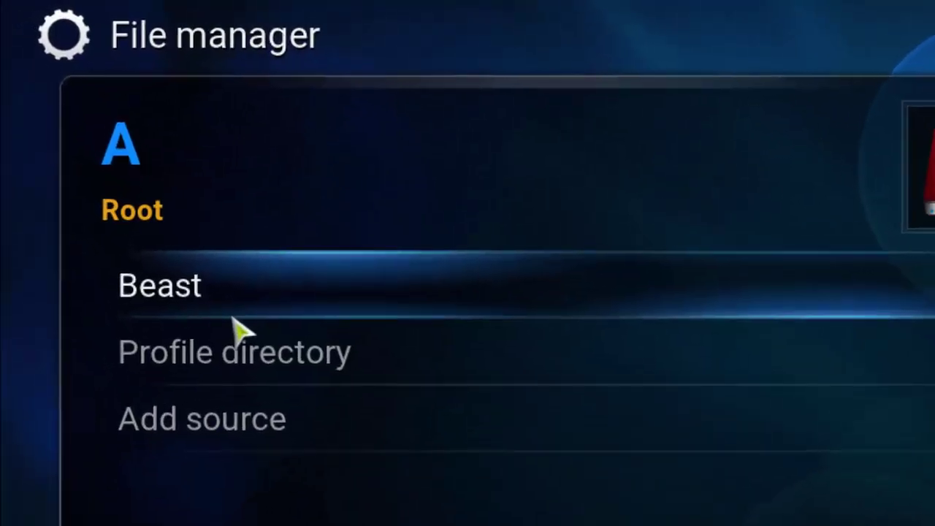
{"action": "left_click", "coordinate": [105, 139]}
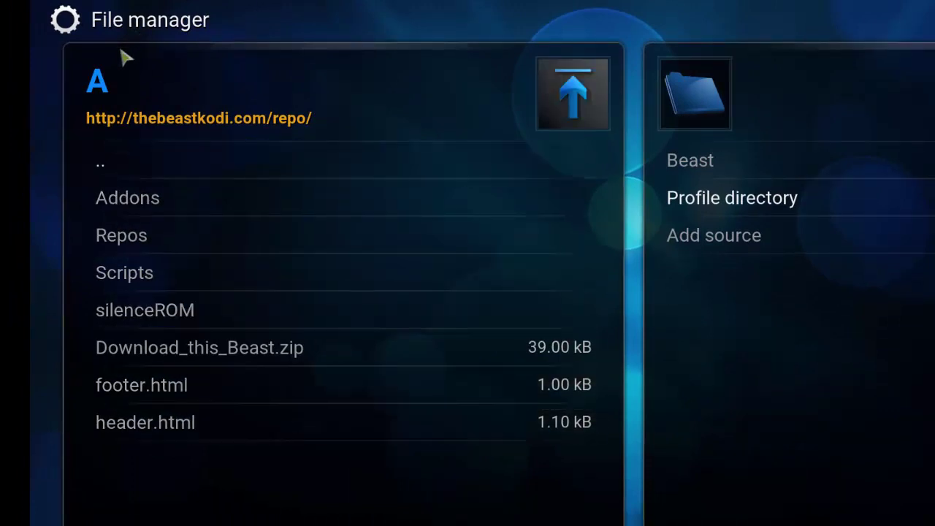
{"action": "left_click", "coordinate": [126, 162]}
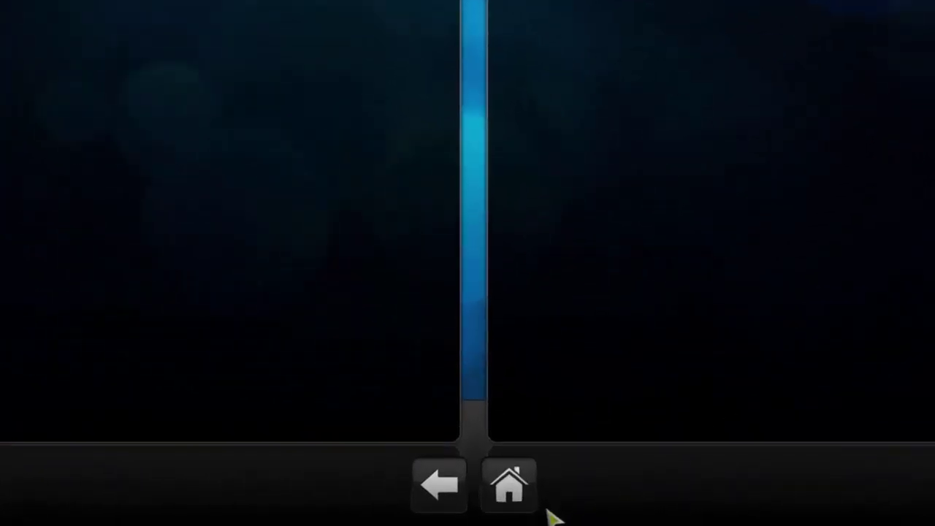
Go to Kodi's Add-ons settings and dismiss the first-run help message
{"action": "left_click", "coordinate": [540, 497]}
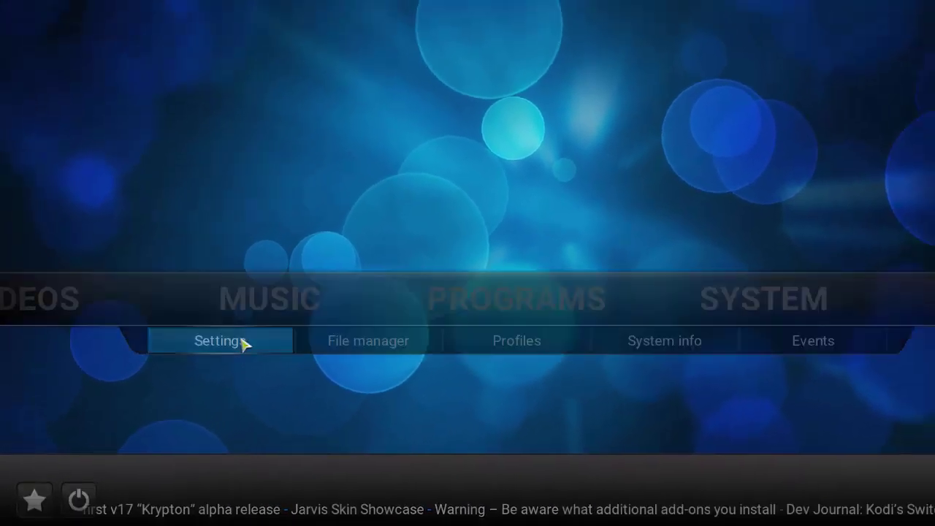
{"action": "left_click", "coordinate": [298, 301]}
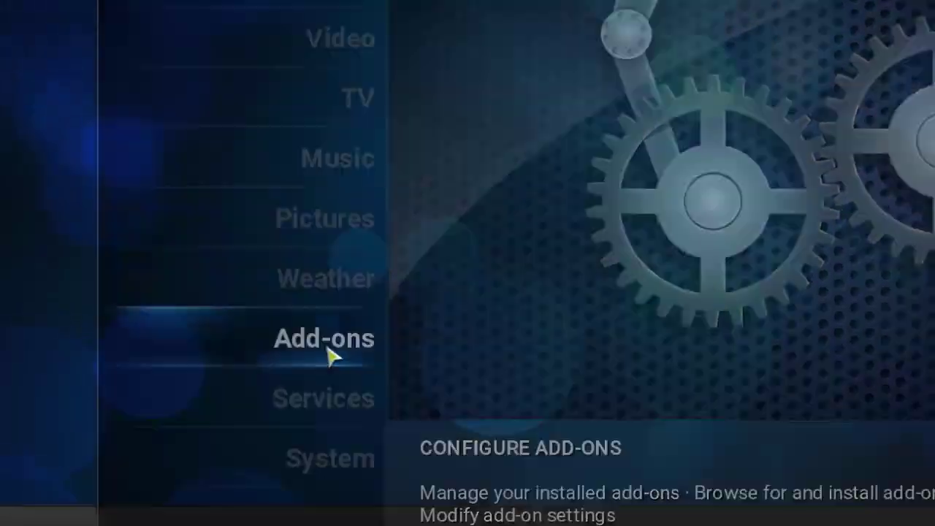
{"action": "left_click", "coordinate": [291, 332]}
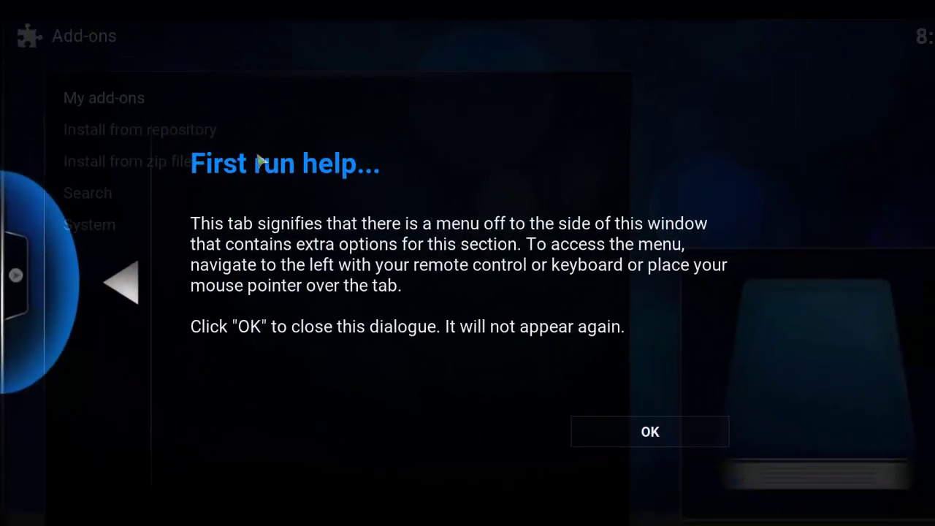
{"action": "left_click", "coordinate": [635, 438]}
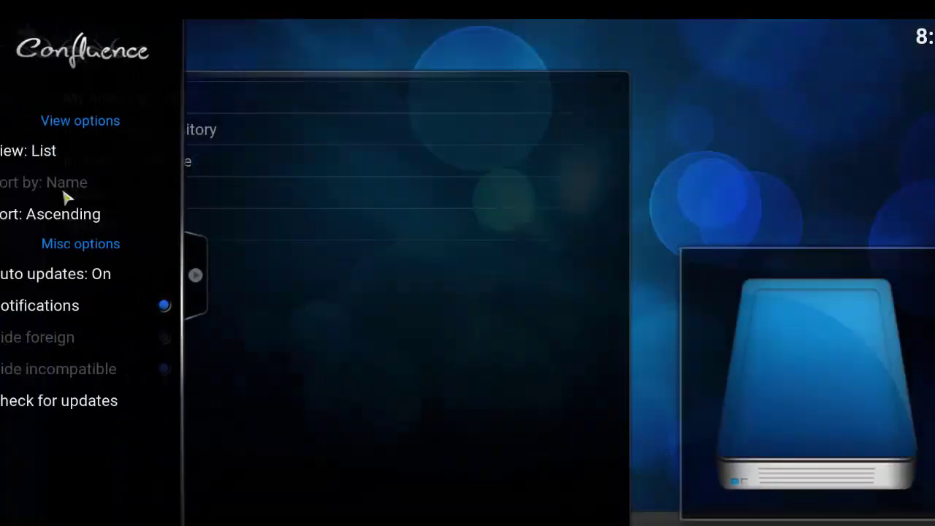
Install Download_this_Beast.zip from the Beast source, then go back Home
{"action": "left_click", "coordinate": [235, 163]}
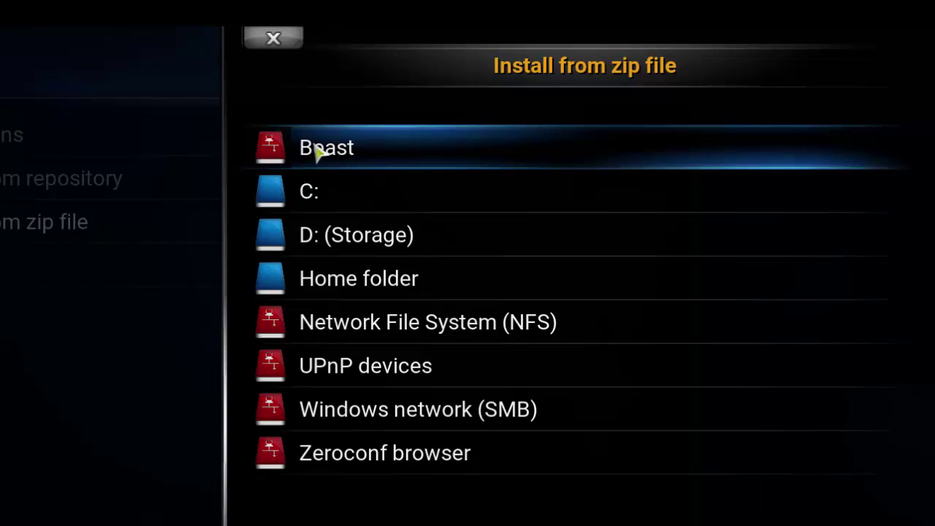
{"action": "left_click", "coordinate": [319, 150]}
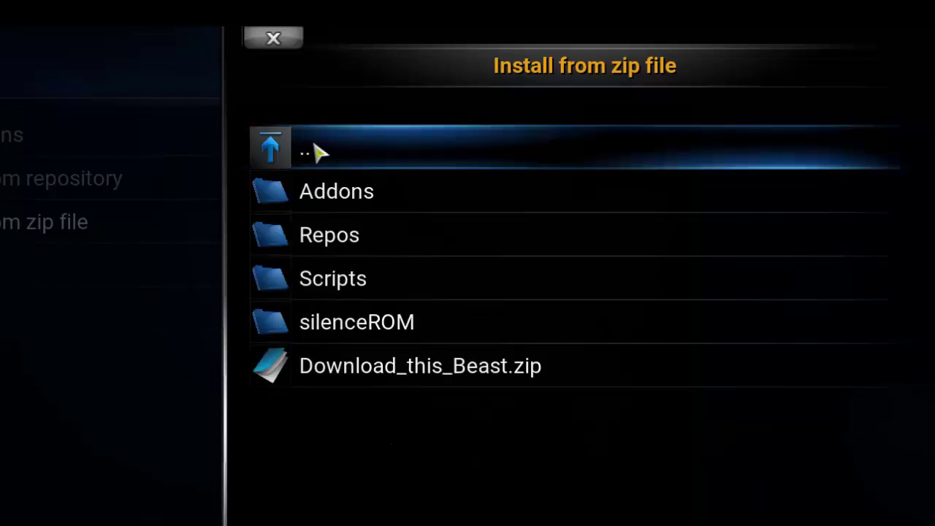
{"action": "left_click", "coordinate": [380, 376]}
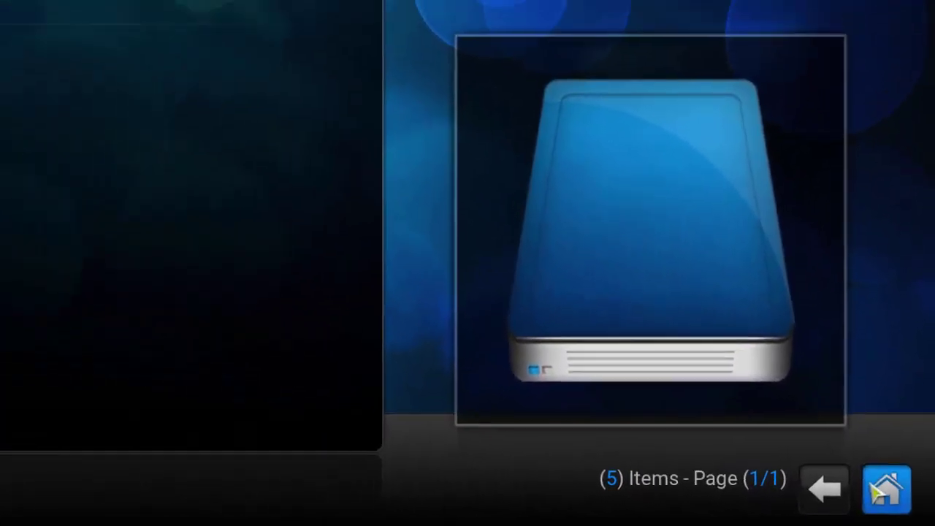
{"action": "left_click", "coordinate": [889, 489]}
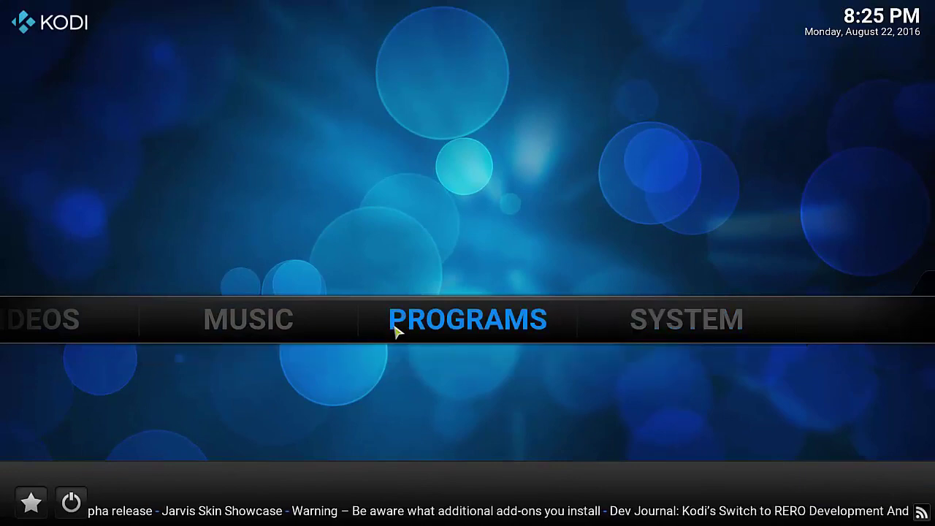
Open the Programs add-ons and bring up The Beast Wizard's context menu
{"action": "left_click", "coordinate": [429, 316]}
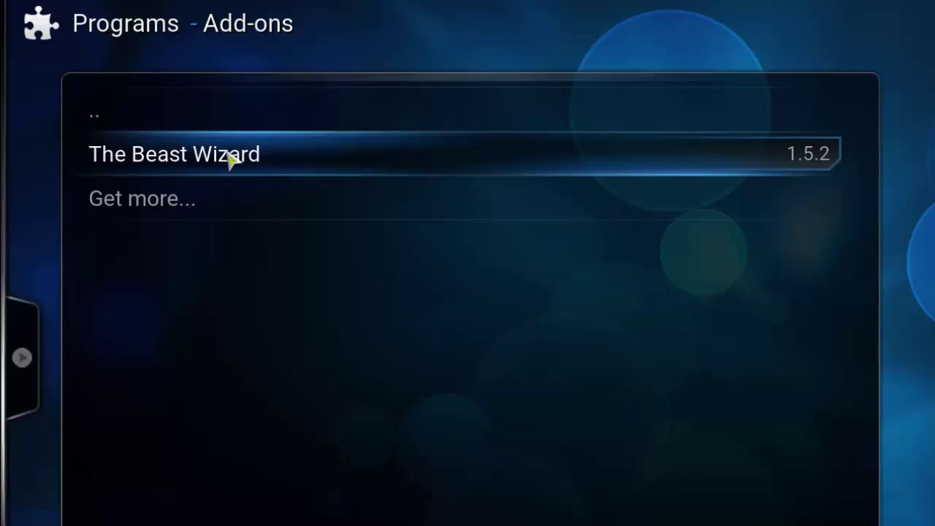
{"action": "key", "text": "c"}
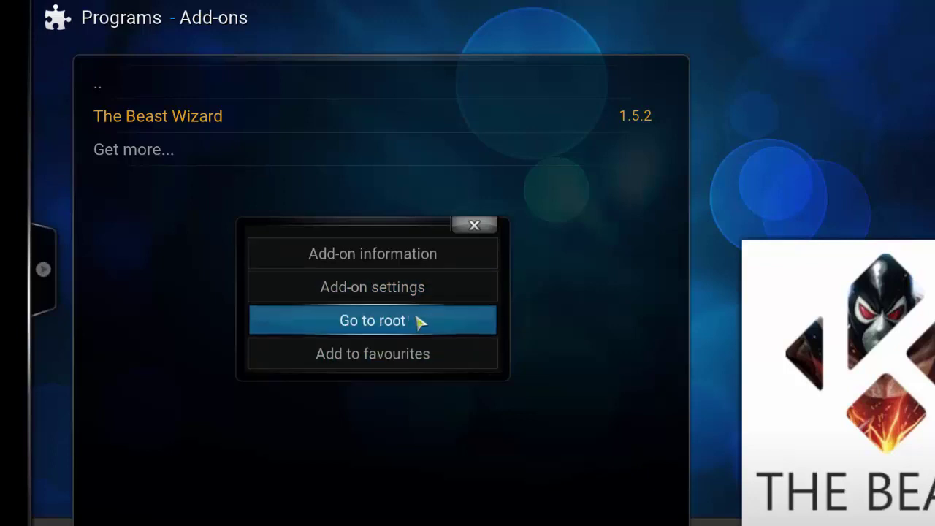
Enter the account e-mail and password in The Beast Wizard's add-on settings and save
{"action": "left_click", "coordinate": [405, 303]}
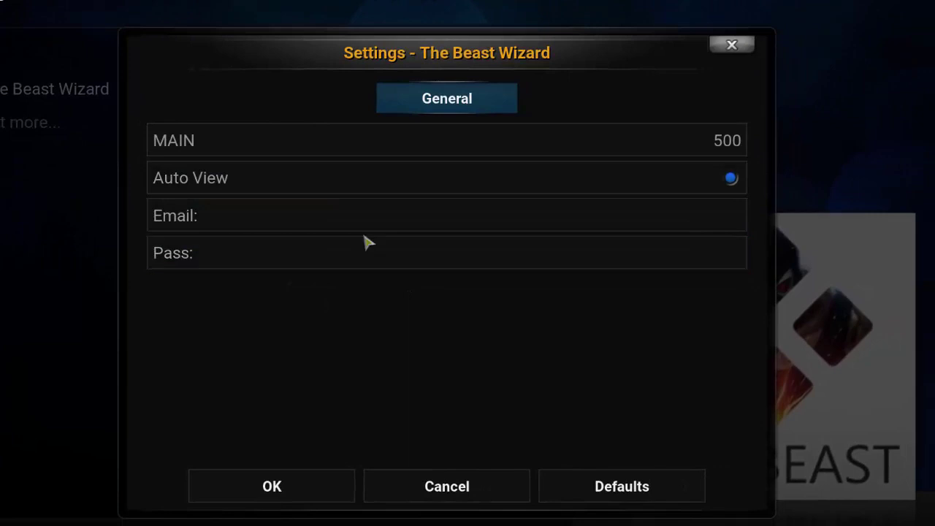
{"action": "left_click", "coordinate": [267, 225]}
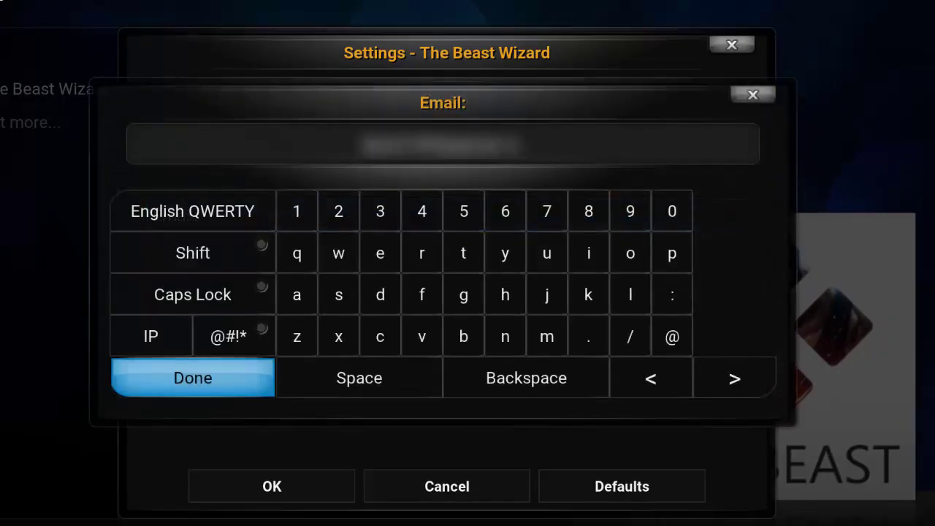
{"action": "left_click", "coordinate": [235, 395]}
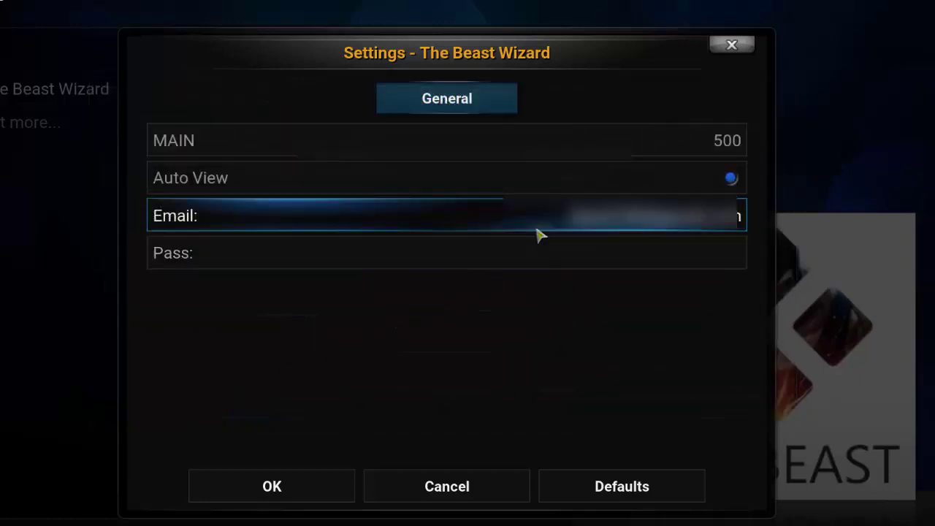
{"action": "left_click", "coordinate": [538, 228]}
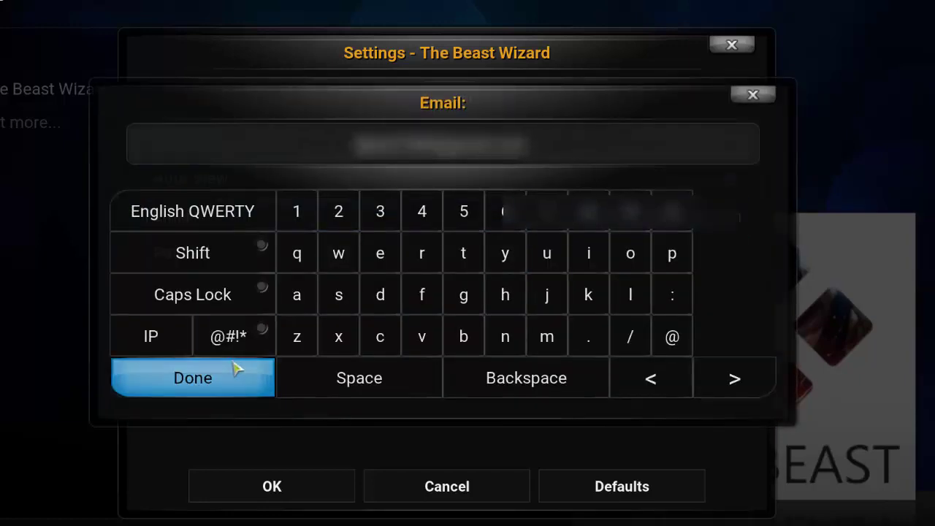
{"action": "left_click", "coordinate": [241, 371]}
{"action": "left_click", "coordinate": [597, 250]}
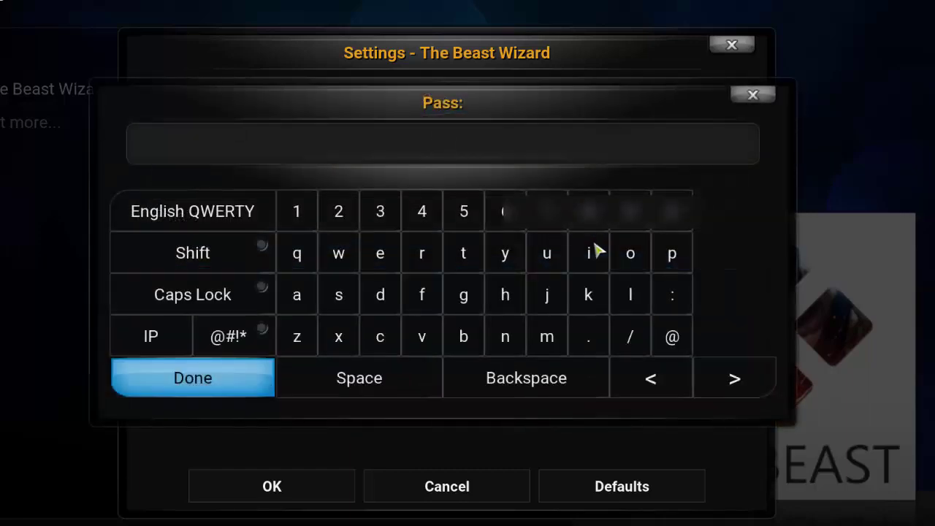
{"action": "left_click", "coordinate": [257, 378]}
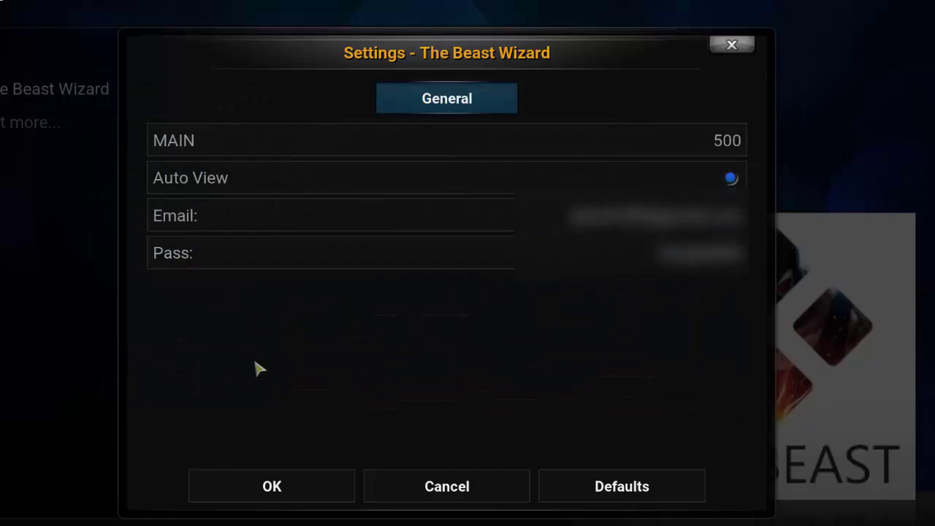
{"action": "left_click", "coordinate": [300, 489]}
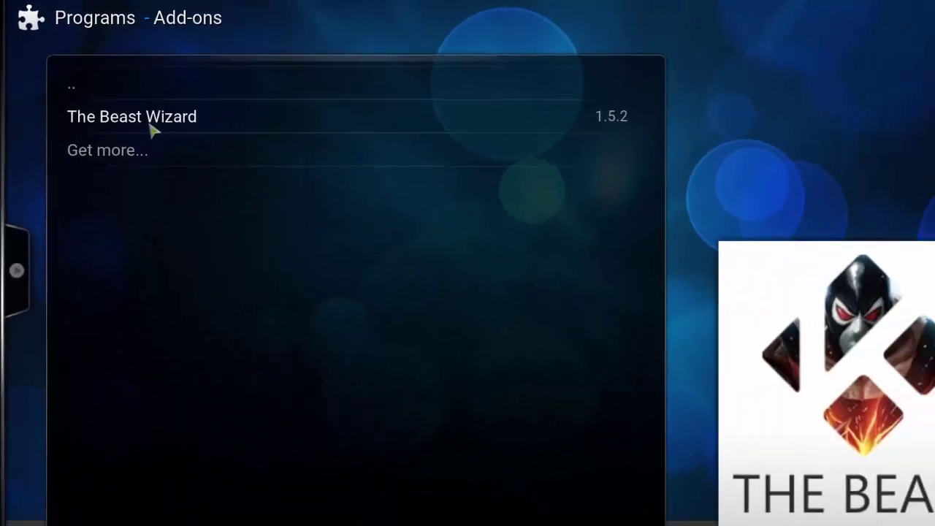
Install The Beast August 18th build through The Beast Wizard and force close Kodi
{"action": "left_click", "coordinate": [187, 161]}
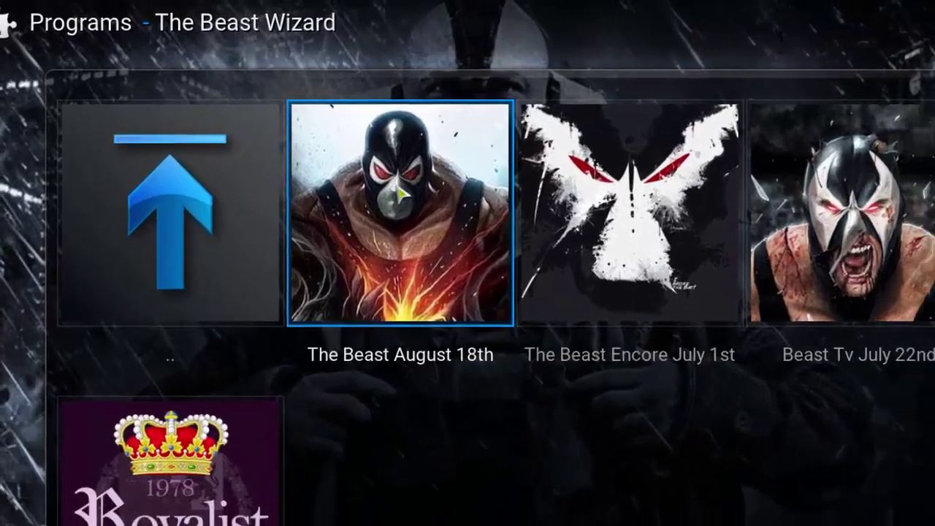
{"action": "left_click", "coordinate": [319, 190]}
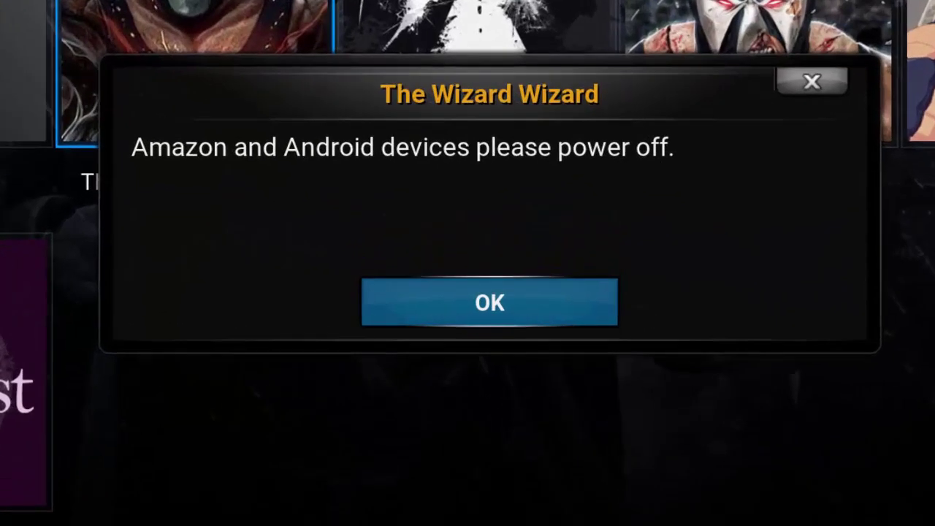
{"action": "left_click", "coordinate": [468, 324]}
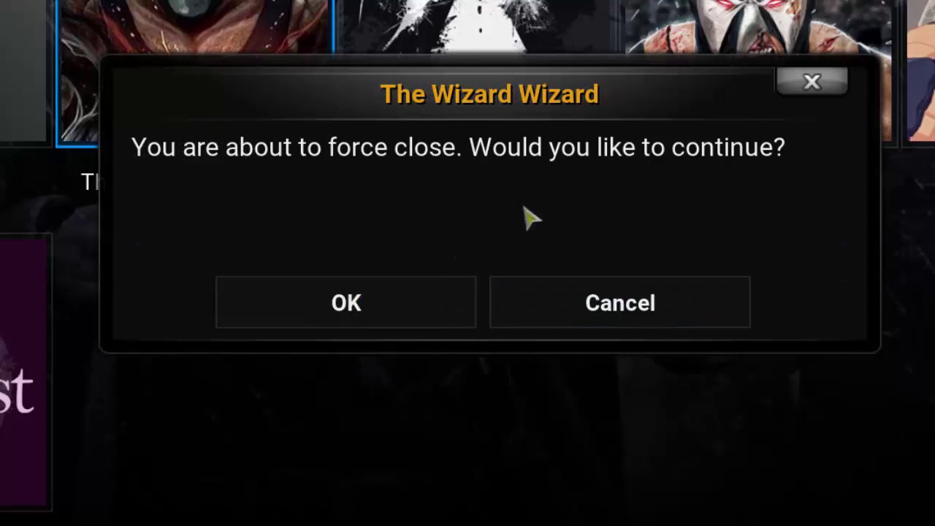
{"action": "left_click", "coordinate": [332, 311]}
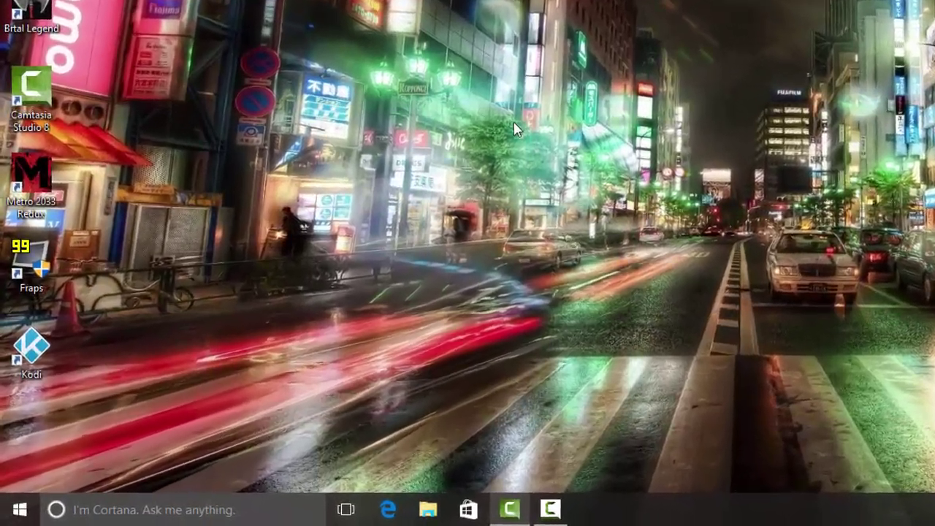
Relaunch Kodi from its desktop icon so The Beast build loads
{"action": "double_click", "coordinate": [50, 343]}
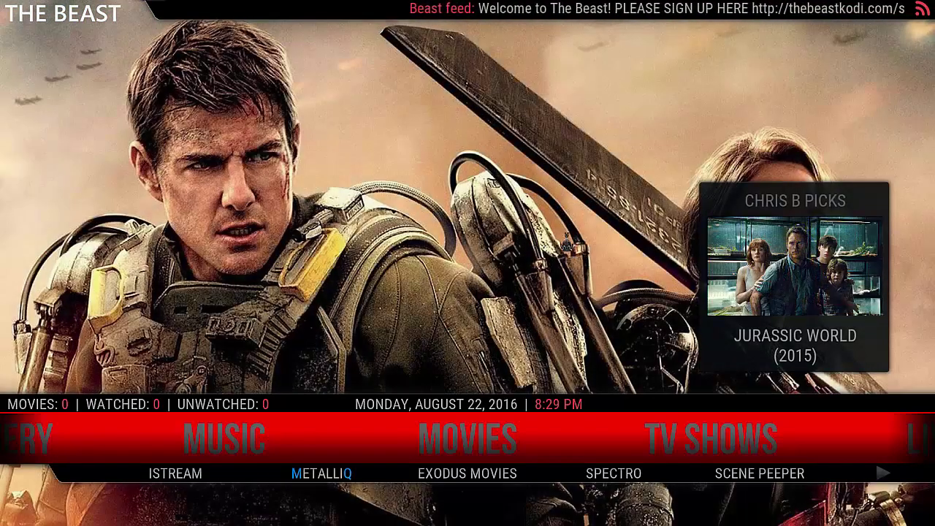
Open MOVIES from The Beast home menu
{"action": "mouse_move", "coordinate": [175, 447]}
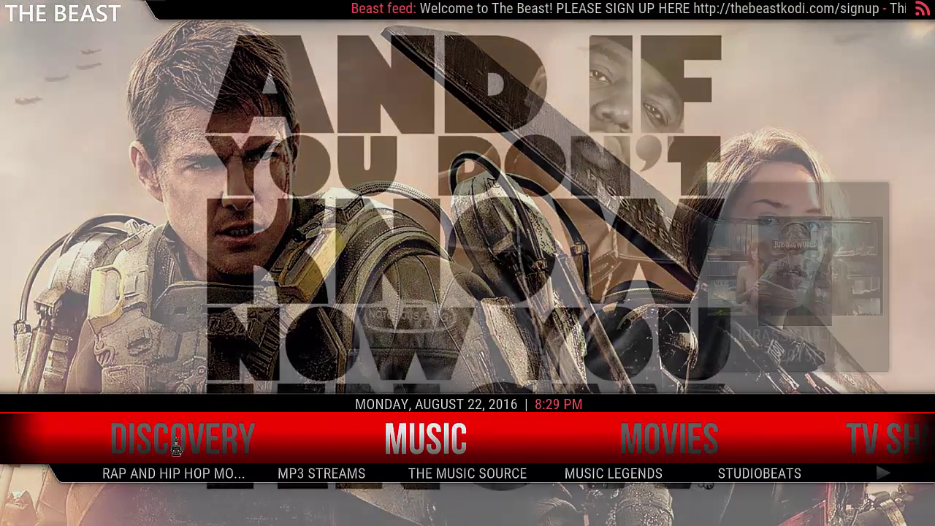
{"action": "mouse_move", "coordinate": [669, 438]}
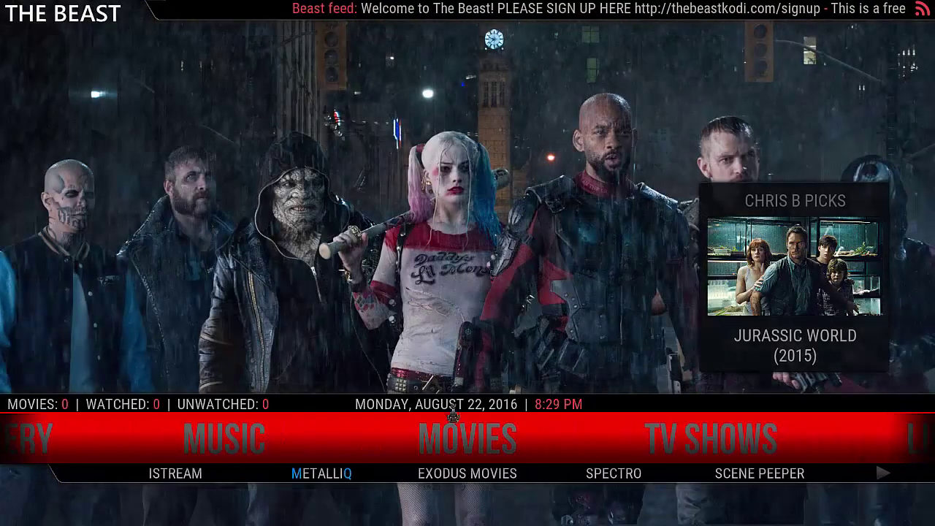
{"action": "left_click", "coordinate": [453, 436]}
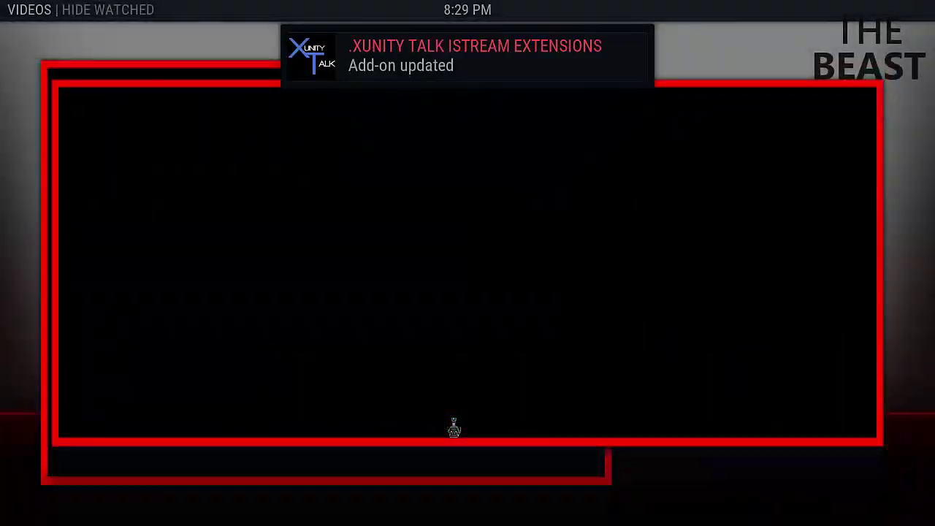